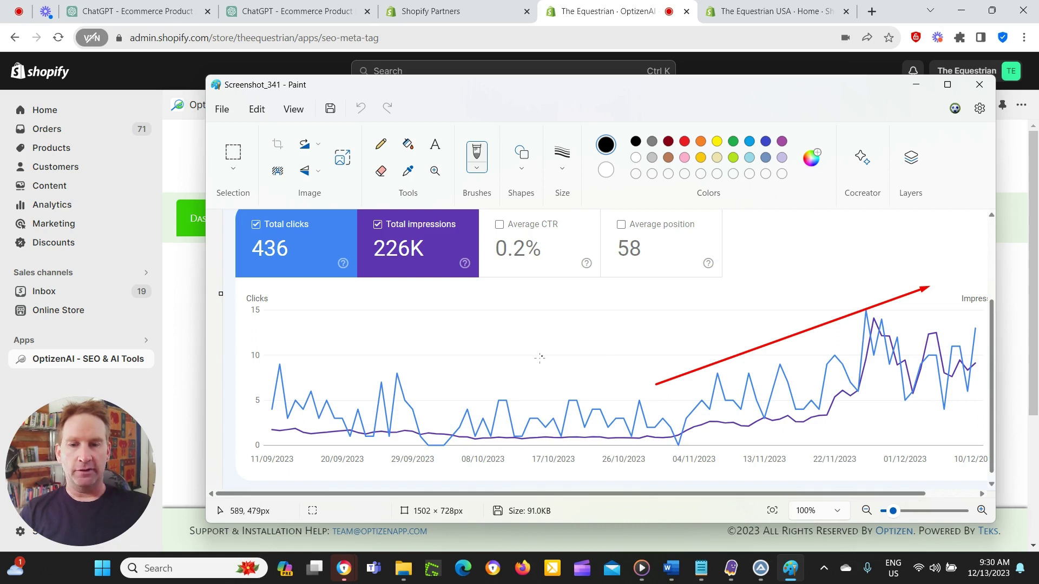
Scroll through the Paint screenshot showing 436 clicks and 226K impressions
scroll(476, 367, "up", 2)
scroll(474, 368, "up", 1)
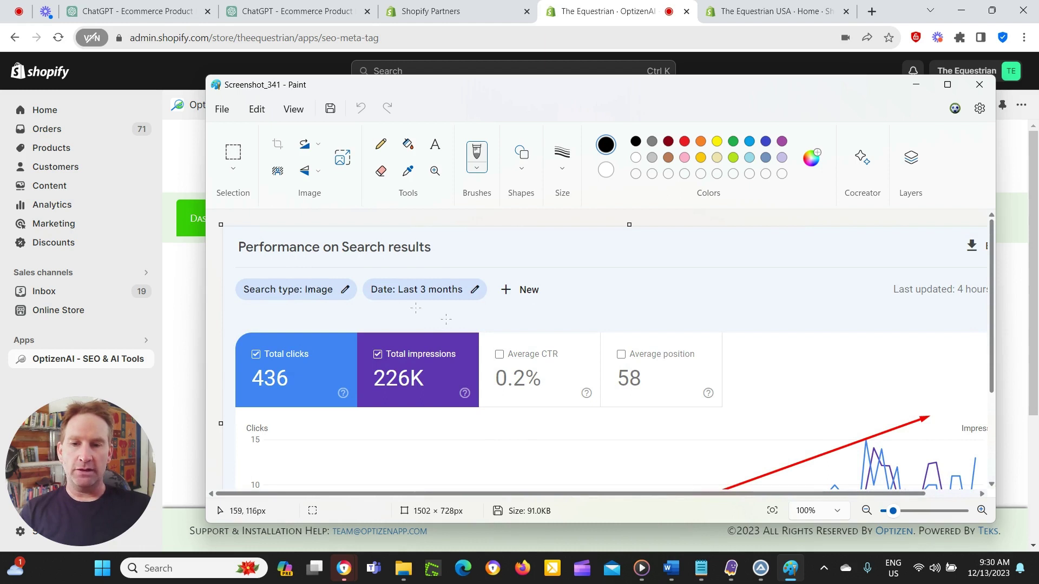
scroll(457, 256, "down", 1)
scroll(458, 289, "down", 3)
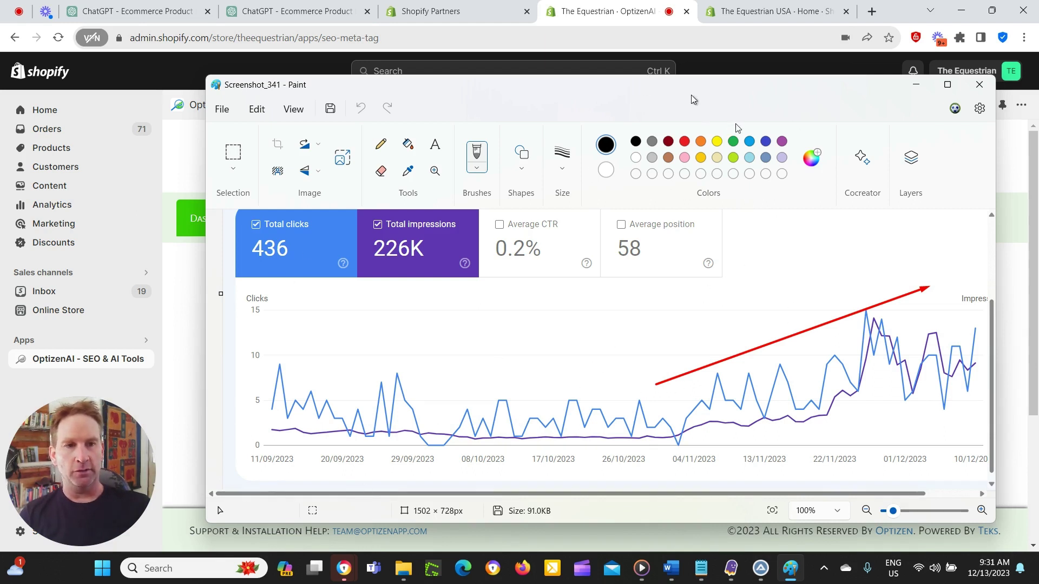
Minimize Paint and open the Images alt-text product selection in Optizen AI (Beta)
left_click(915, 84)
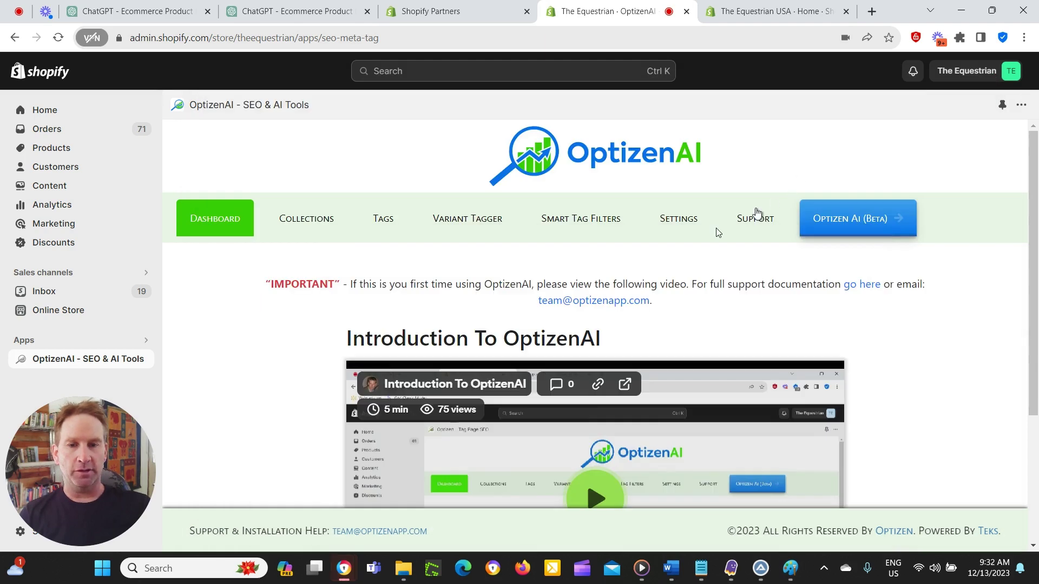
left_click(841, 219)
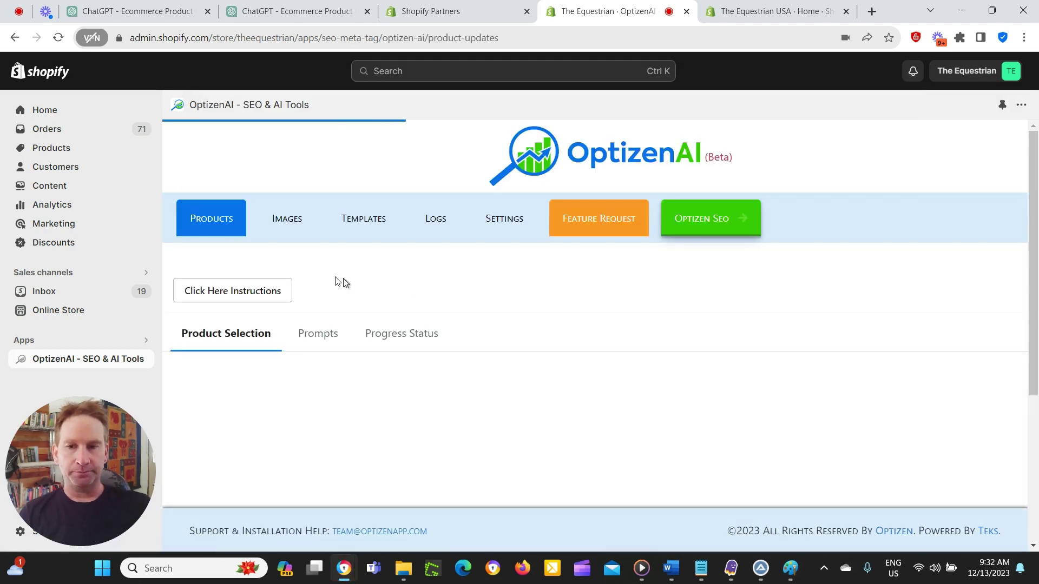
left_click(288, 224)
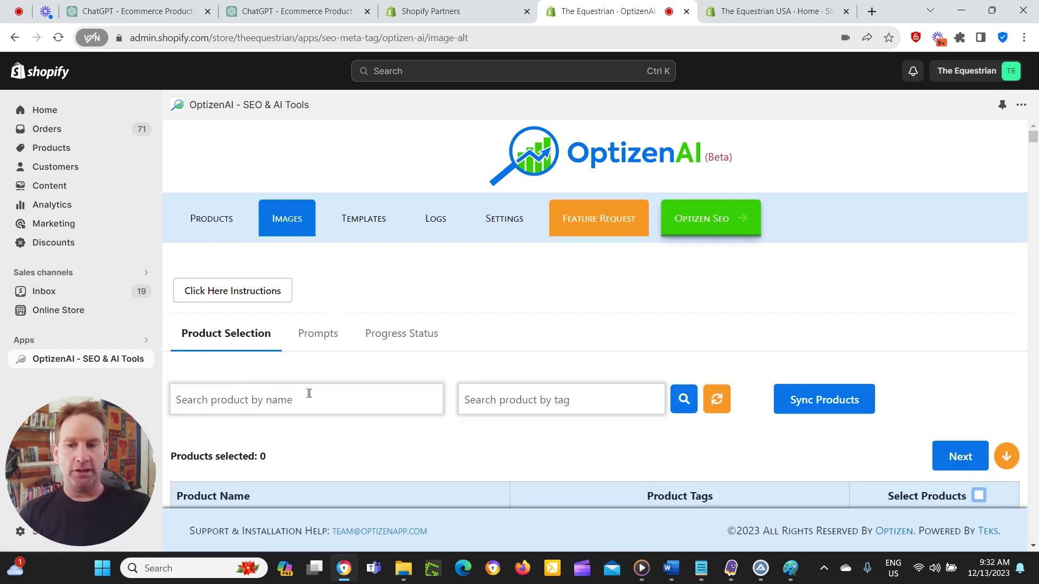
scroll(493, 382, "down", 3)
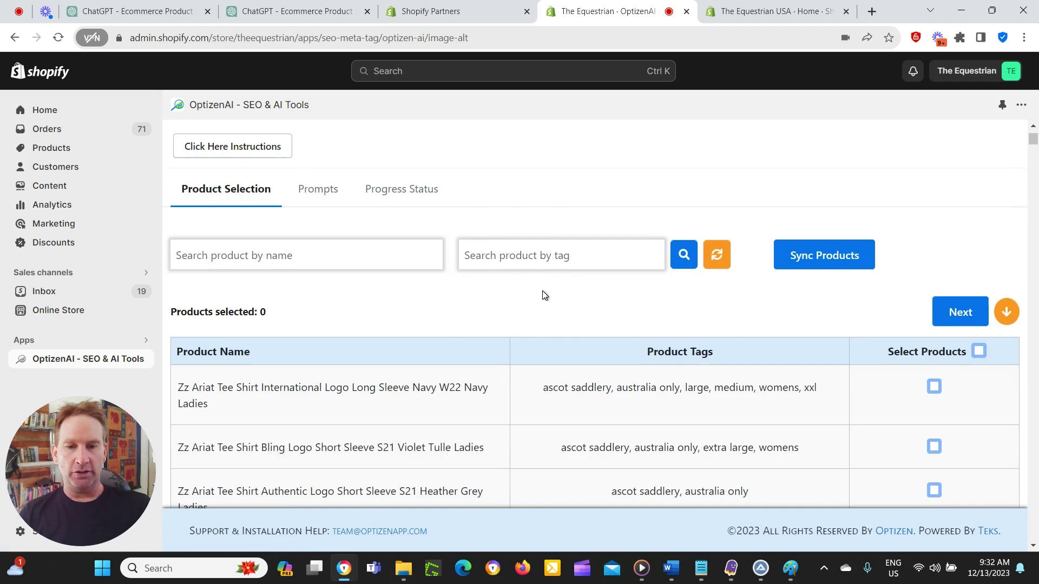
scroll(459, 288, "down", 4)
scroll(603, 343, "up", 4)
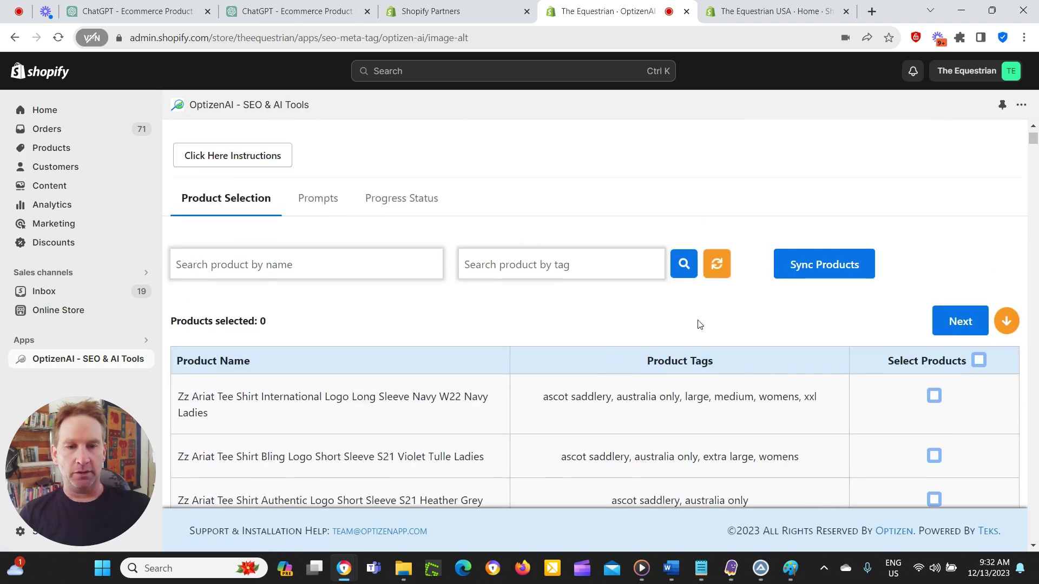
Search products by the tag 'saddle' and review the matching results
left_click(560, 264)
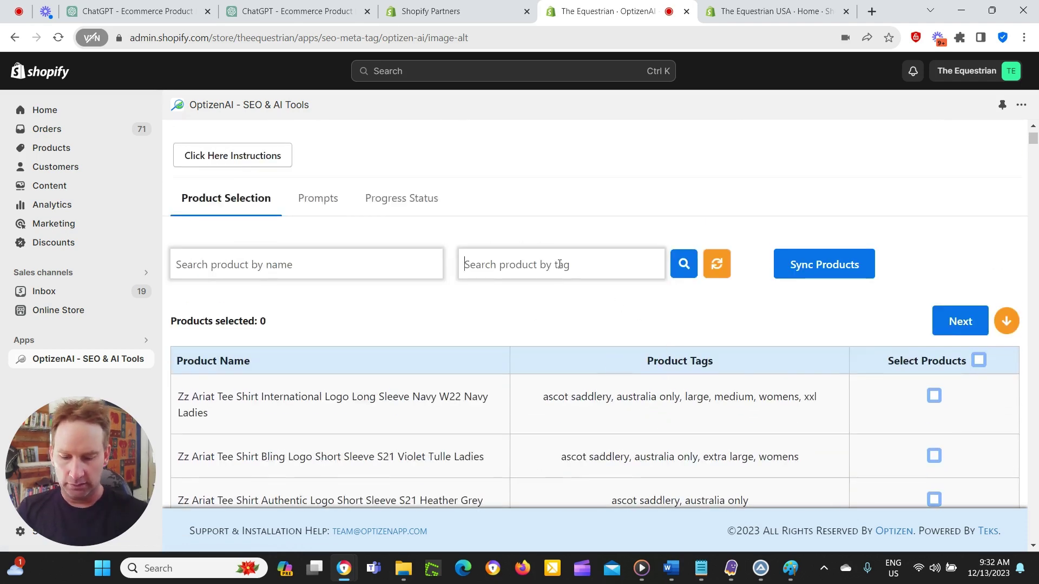
type("saddle")
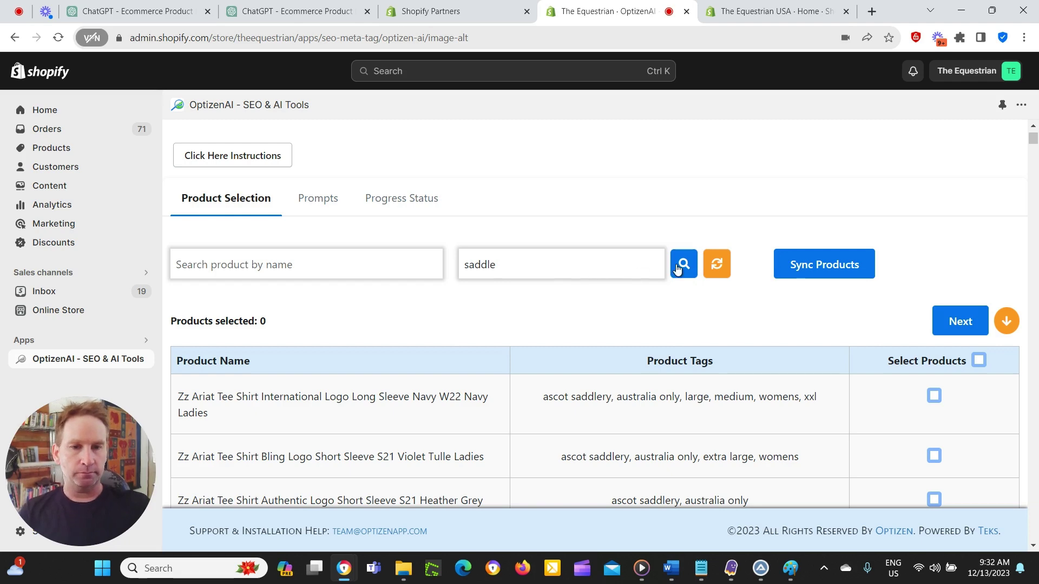
left_click(678, 269)
scroll(683, 376, "down", 4)
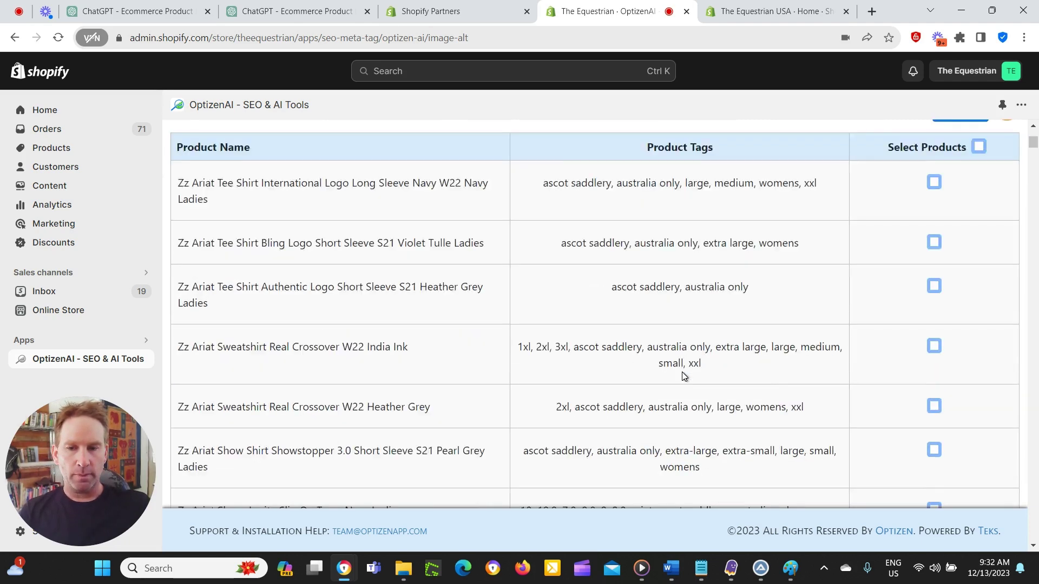
scroll(683, 376, "down", 20)
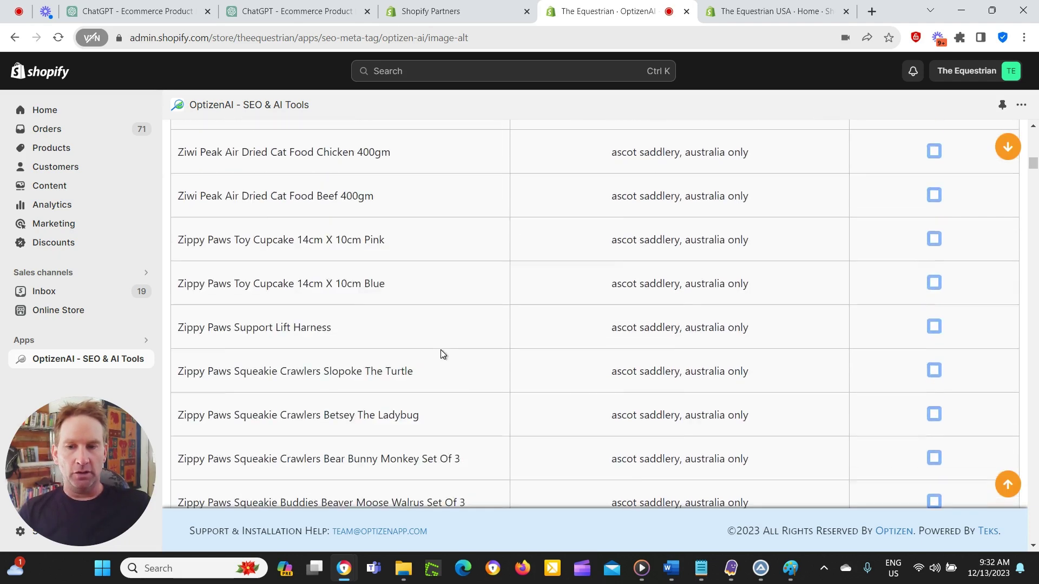
scroll(460, 352, "down", 10)
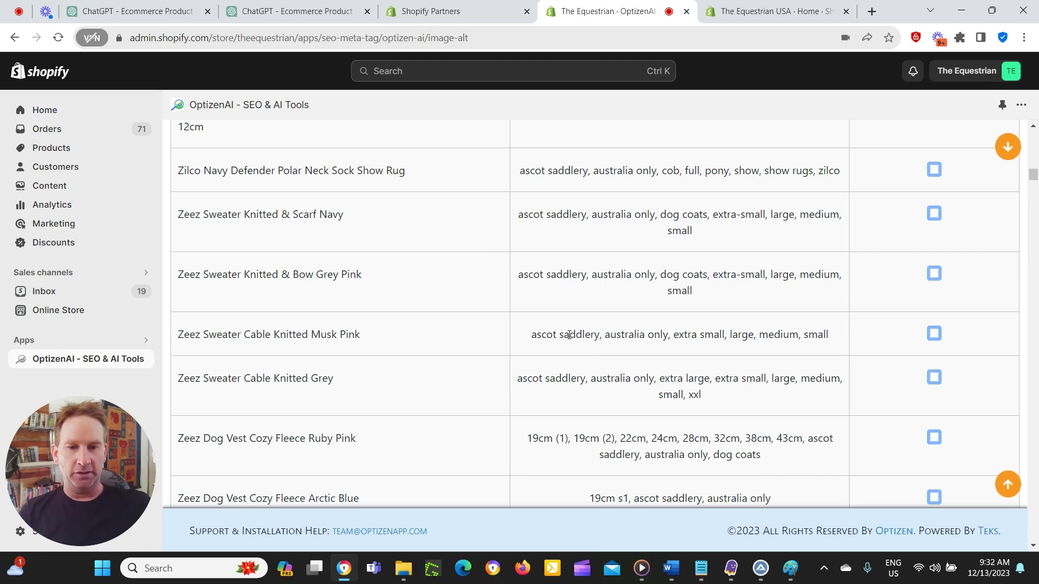
scroll(680, 354, "up", 10)
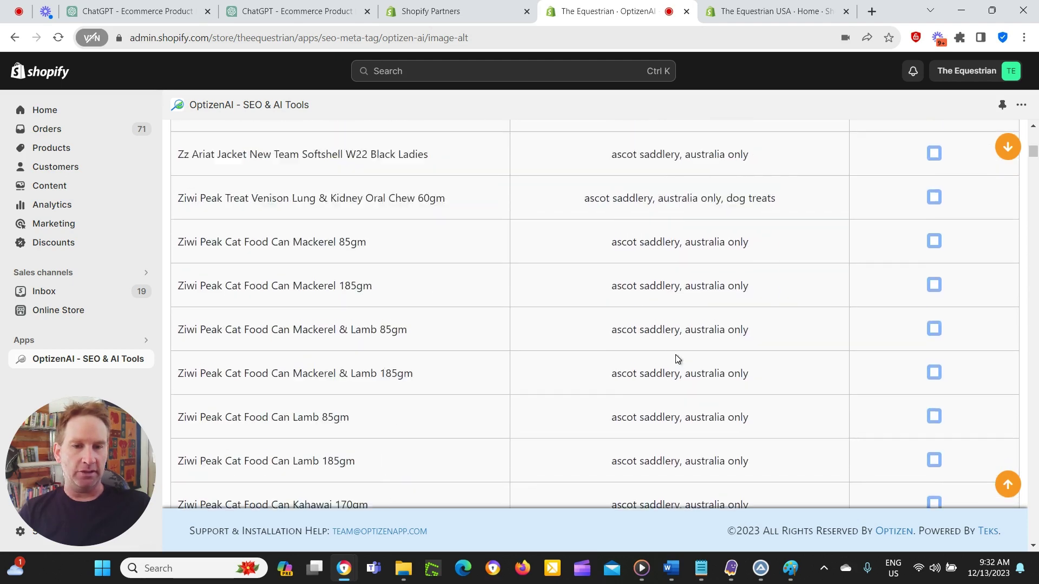
scroll(675, 355, "up", 10)
scroll(575, 366, "down", 3)
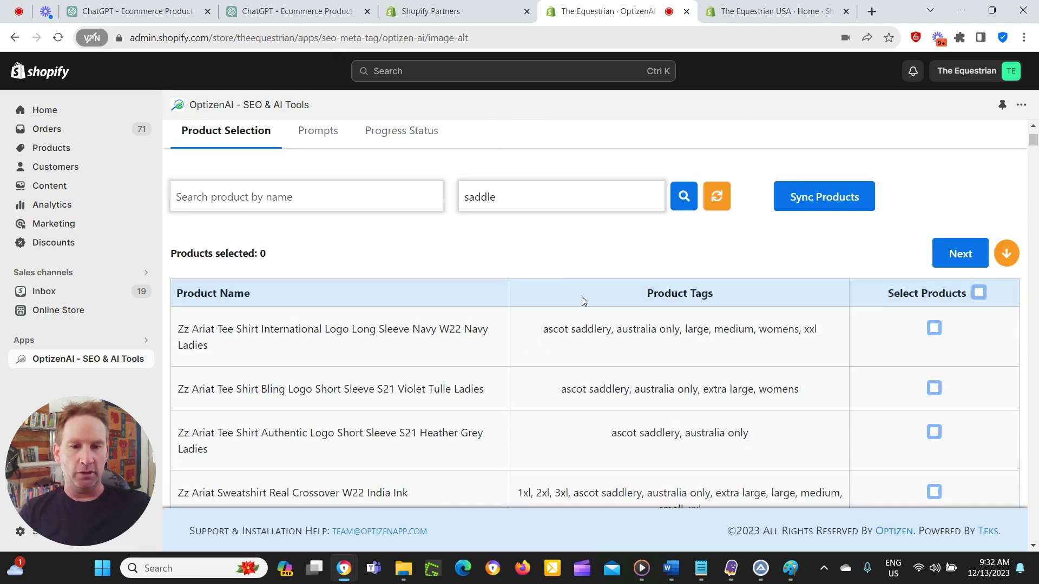
left_click_drag(531, 208, 436, 189)
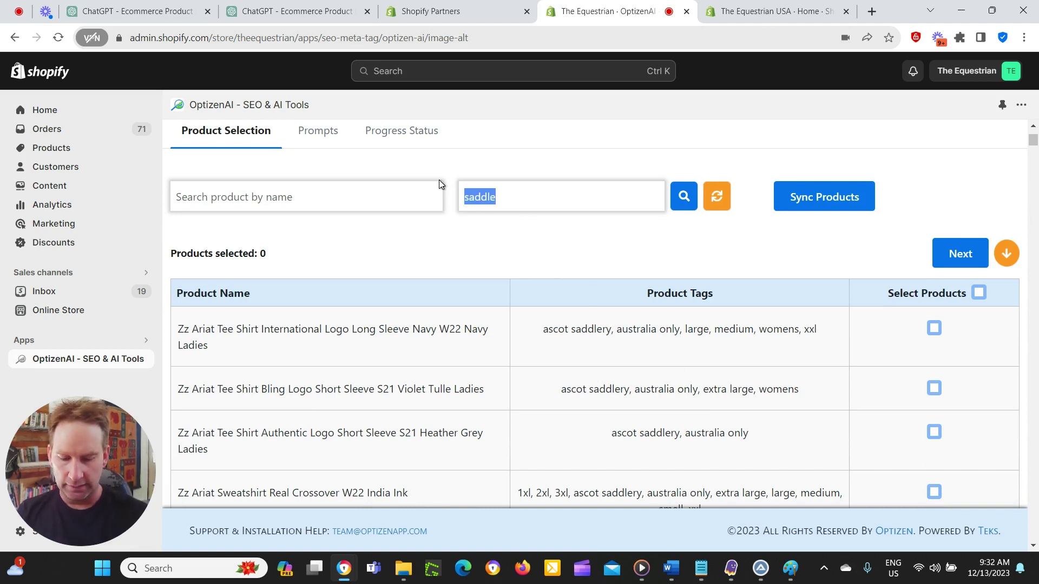
Replace the tag search with 'treat' and review the matching products
type("treat")
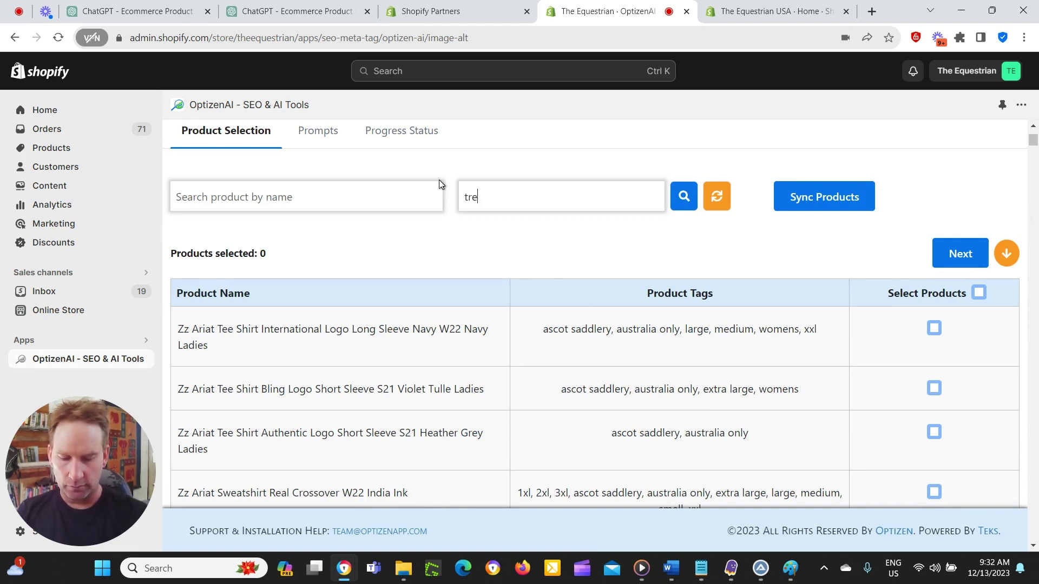
left_click(681, 198)
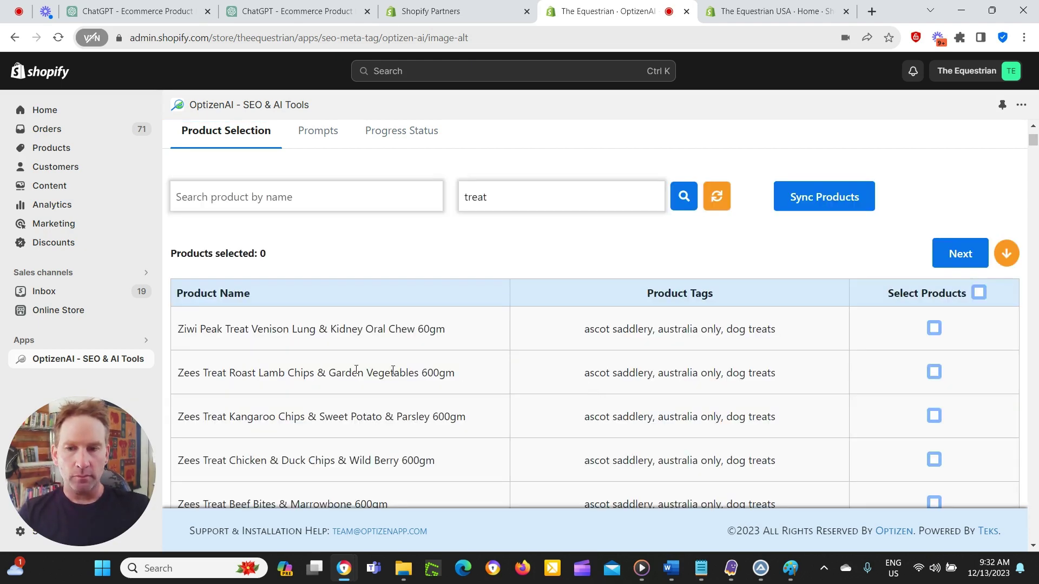
scroll(327, 291, "down", 6)
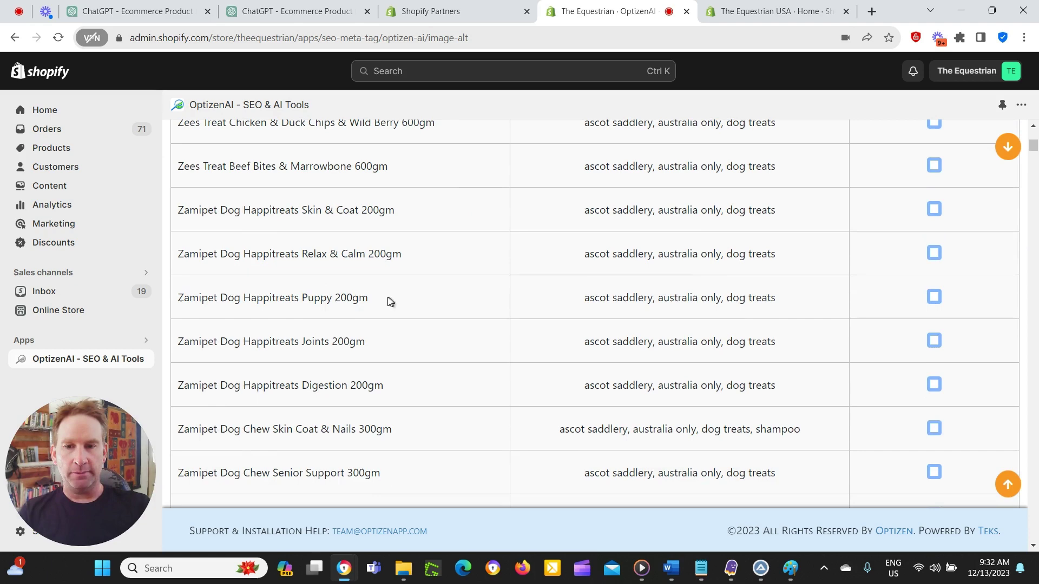
scroll(384, 320, "down", 1)
scroll(385, 320, "down", 6)
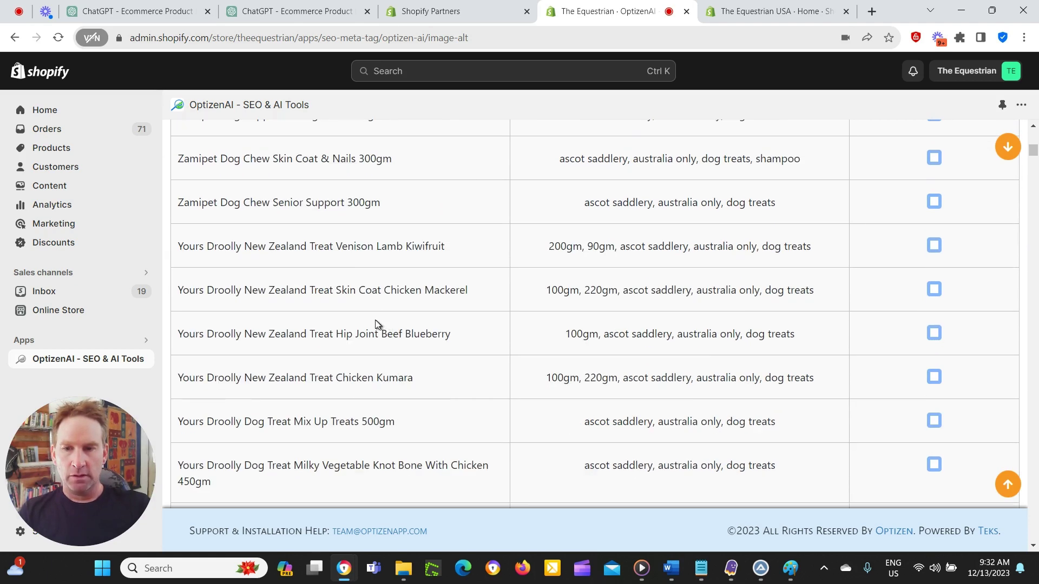
scroll(376, 283, "up", 3)
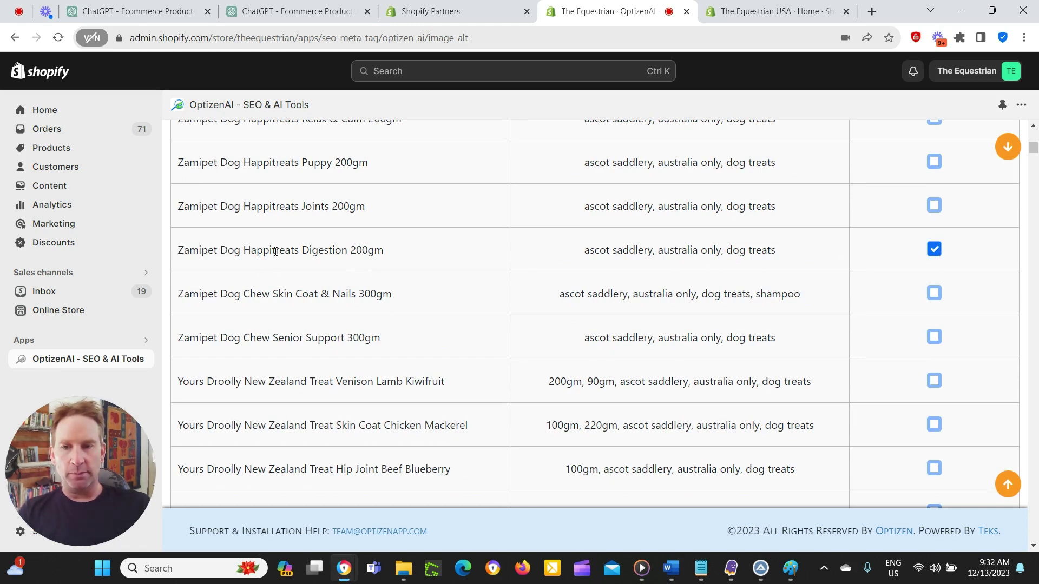
Select Zamipet Dog Chew Skin Coat & Nails and continue with two products
left_click(933, 292)
scroll(932, 291, "up", 6)
scroll(934, 295, "up", 6)
scroll(937, 310, "down", 4)
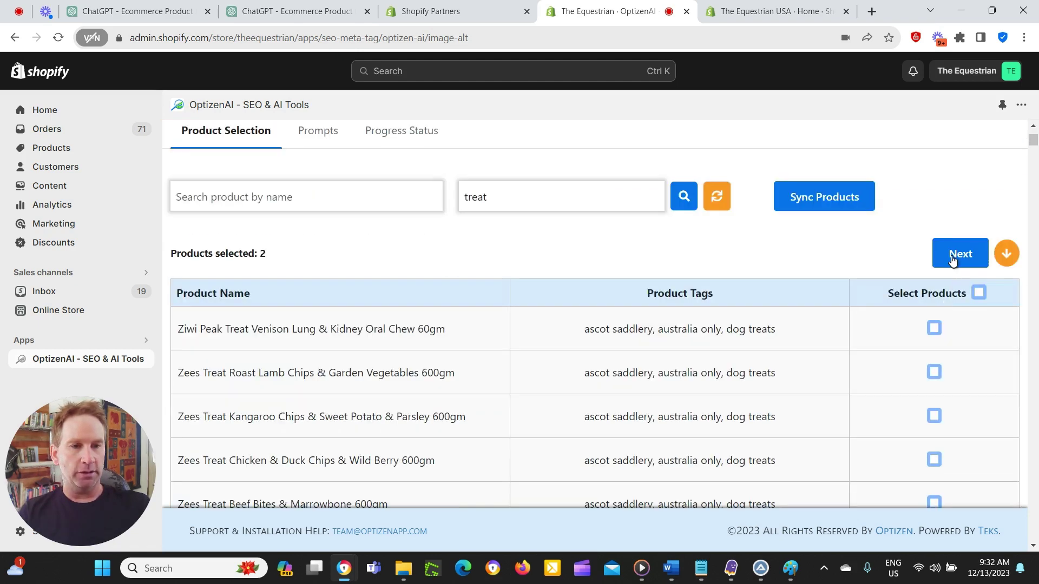
left_click(954, 259)
Name the job 'Test 2 products' and leave image quality on auto
left_click(304, 420)
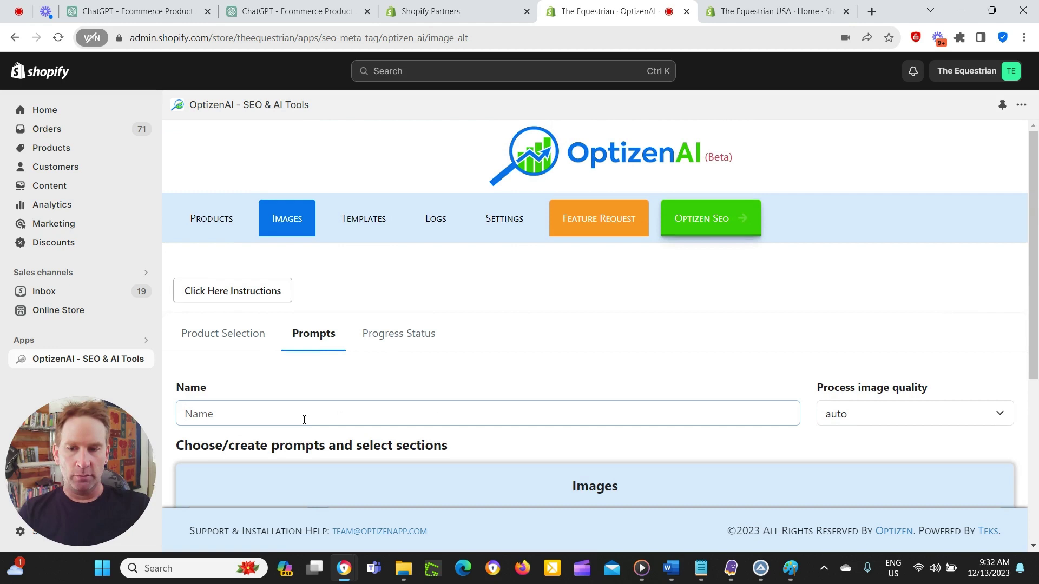
type("Test 2 products")
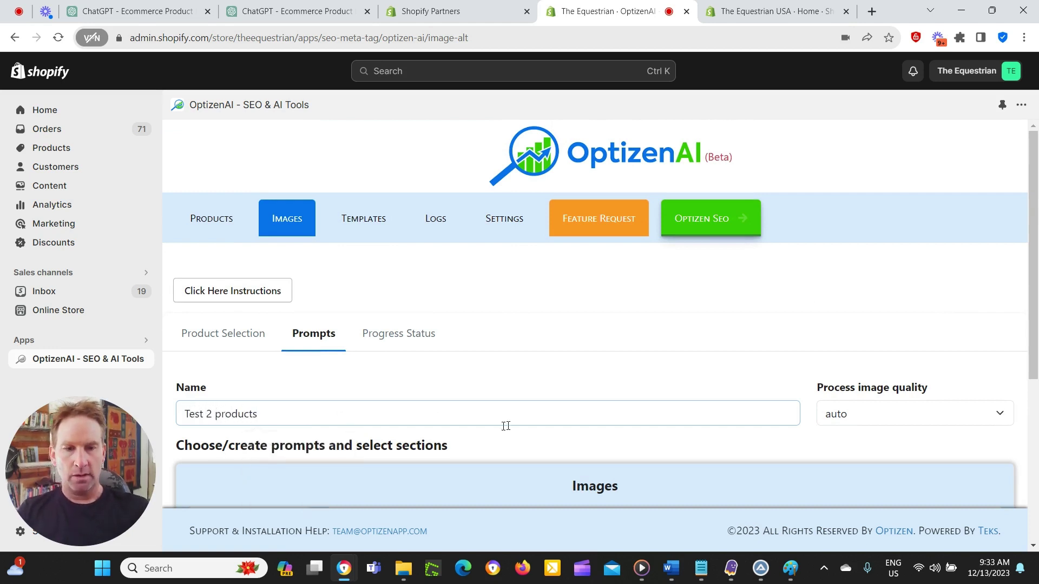
scroll(777, 383, "down", 1)
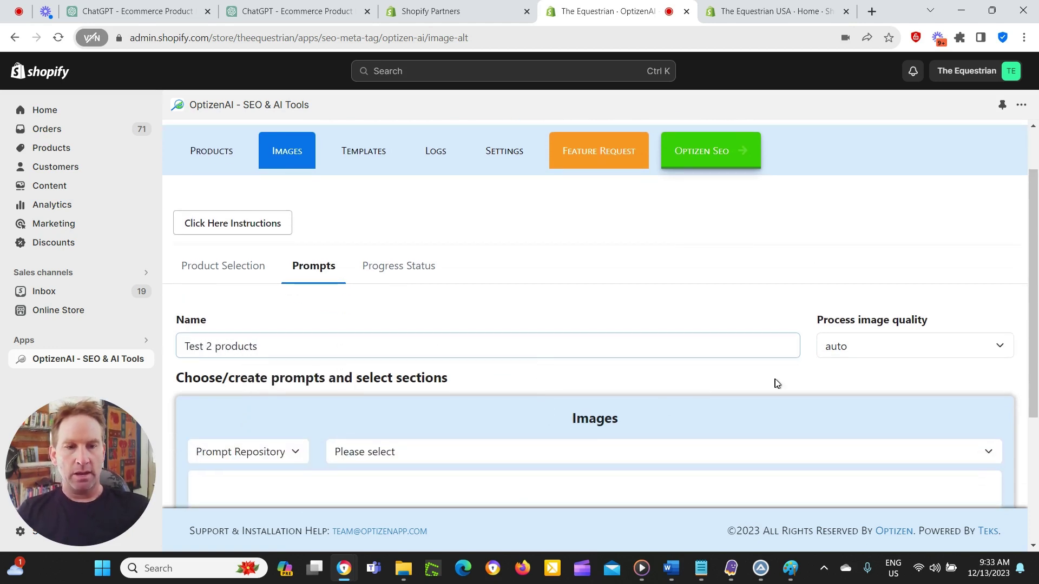
scroll(861, 353, "down", 1)
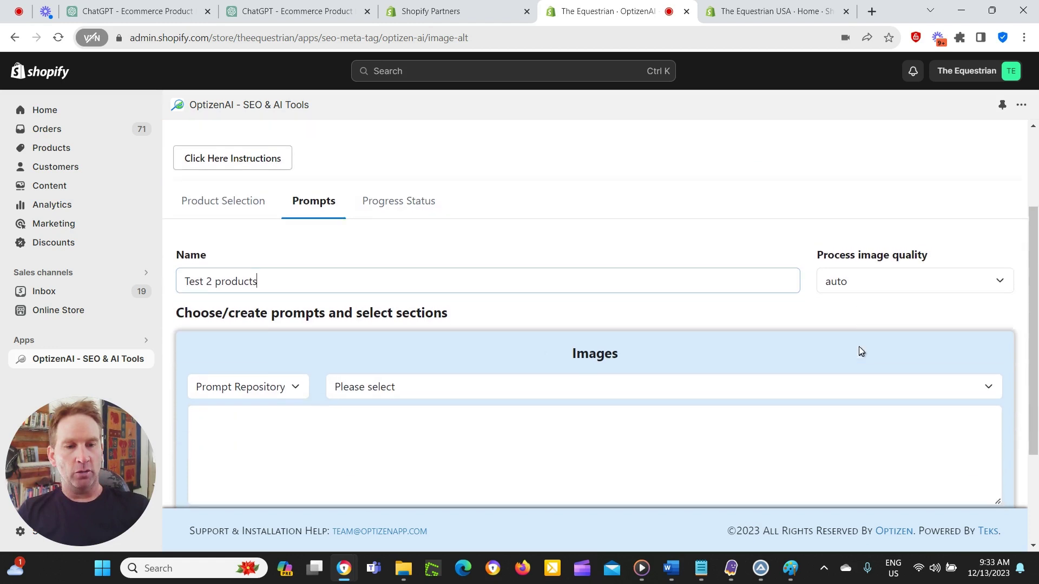
left_click(874, 280)
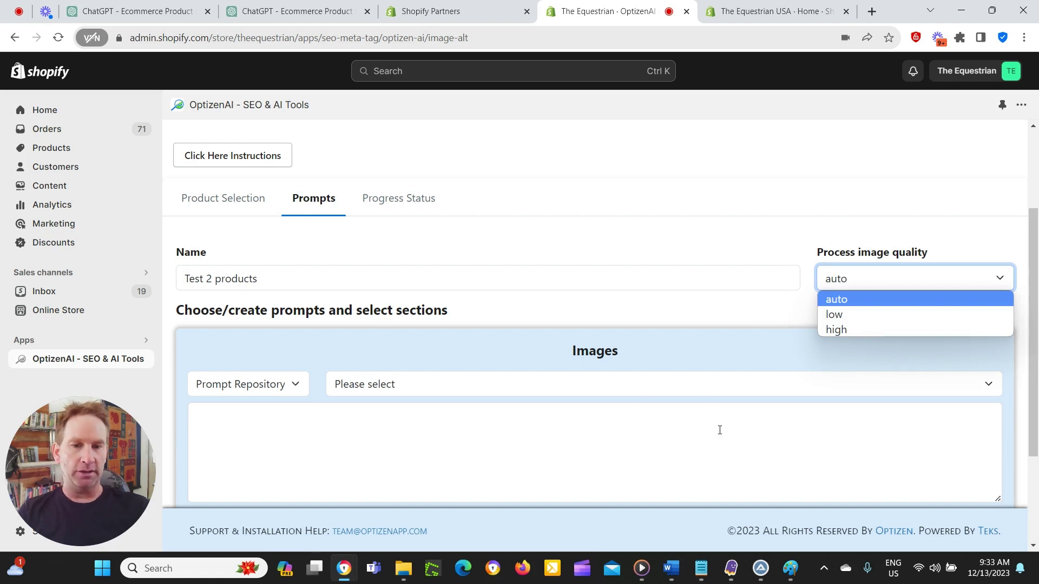
scroll(722, 421, "down", 1)
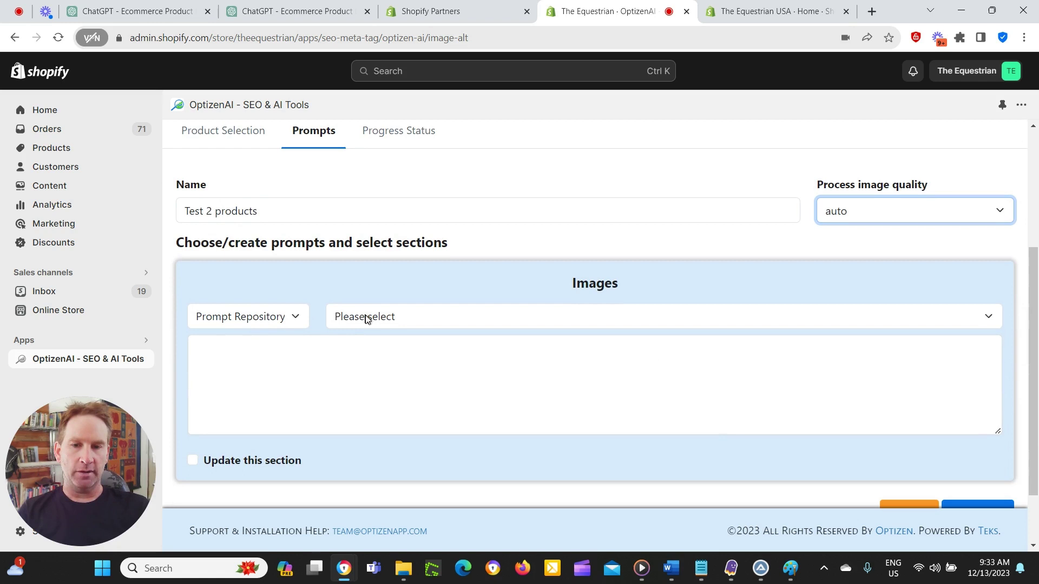
Use the 10 Word Descriptive Alt Text Including Brand prompt with brand Zampipet, set to update
left_click(286, 323)
scroll(476, 406, "up", 3)
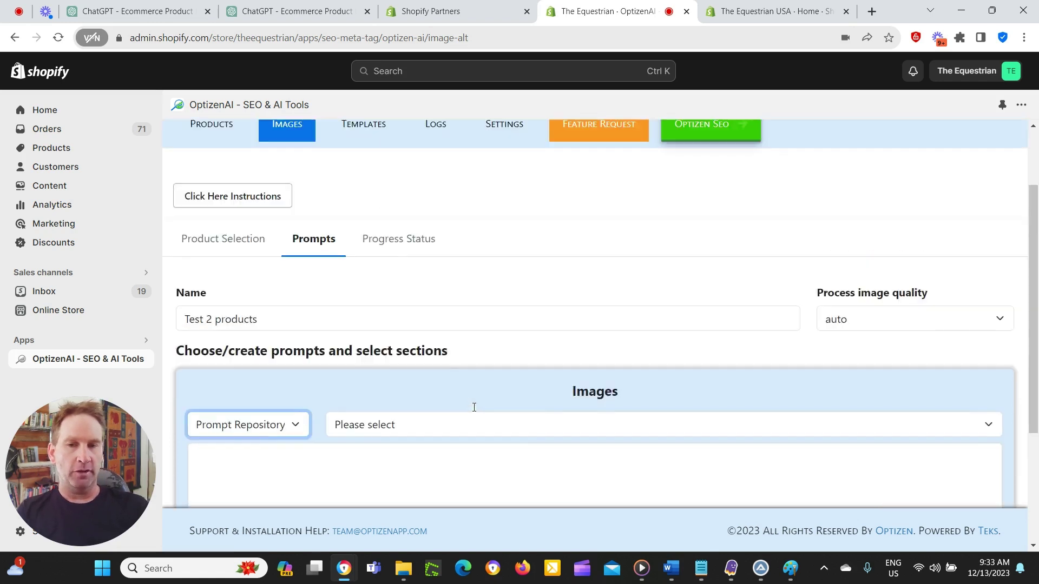
scroll(477, 335, "down", 3)
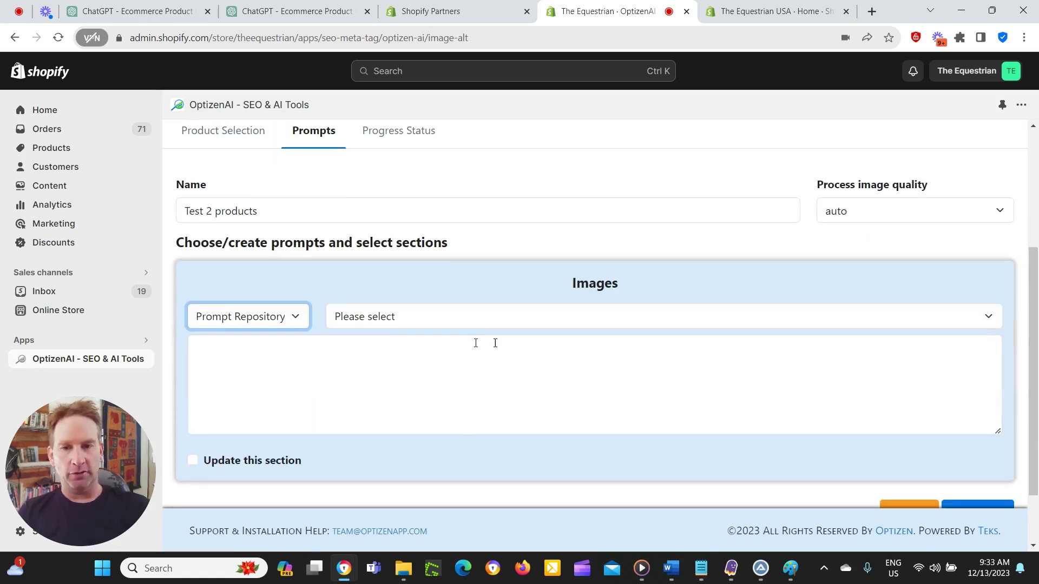
left_click(420, 320)
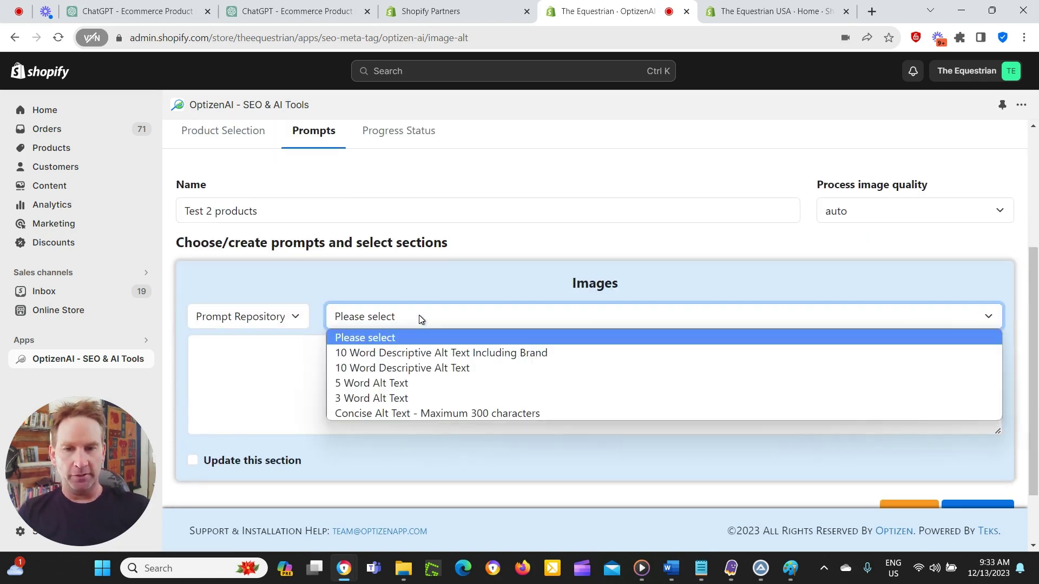
left_click(417, 355)
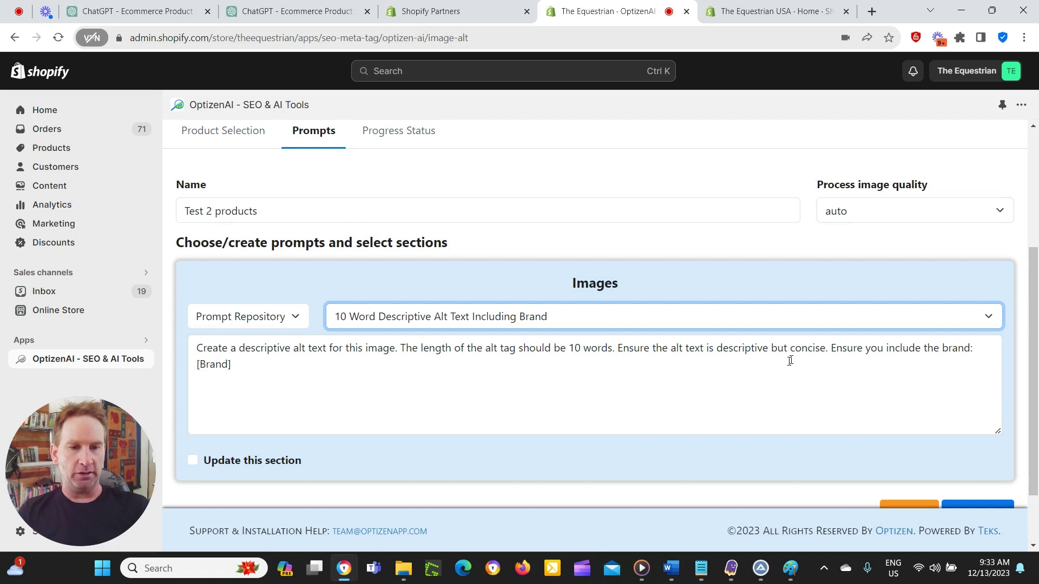
left_click_drag(236, 358, 183, 359)
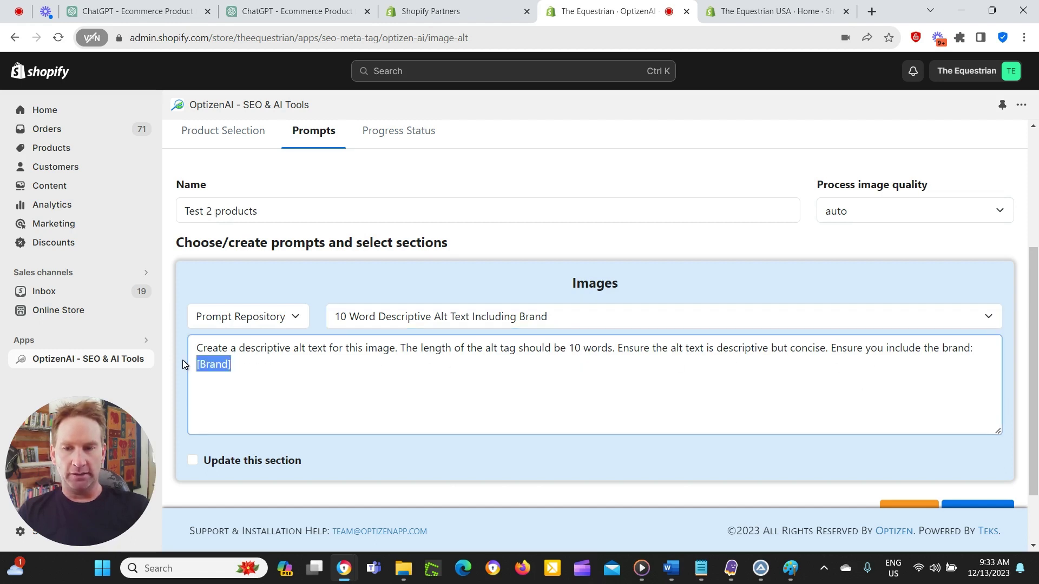
type("Zampi")
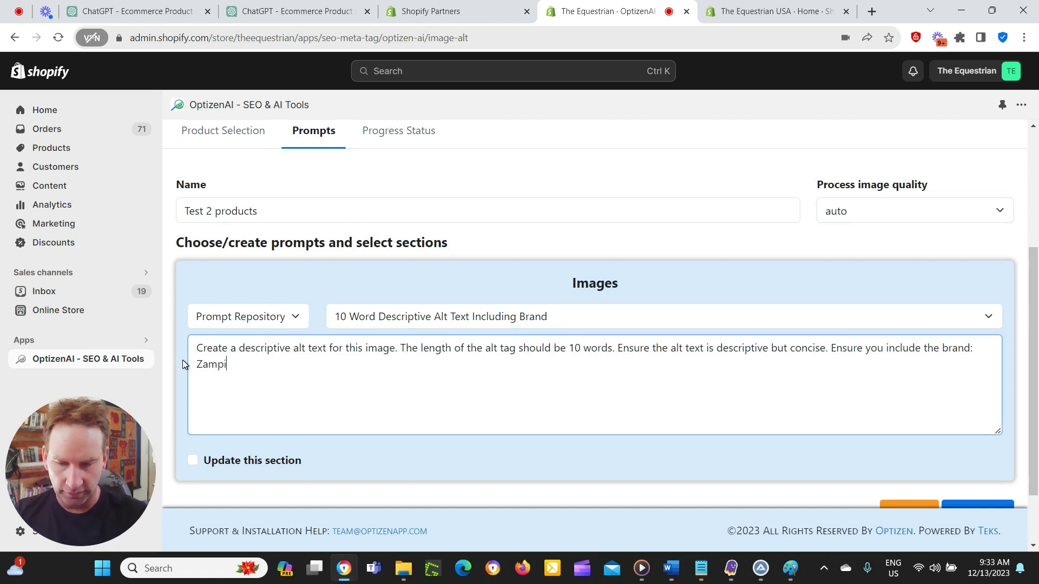
type("pet")
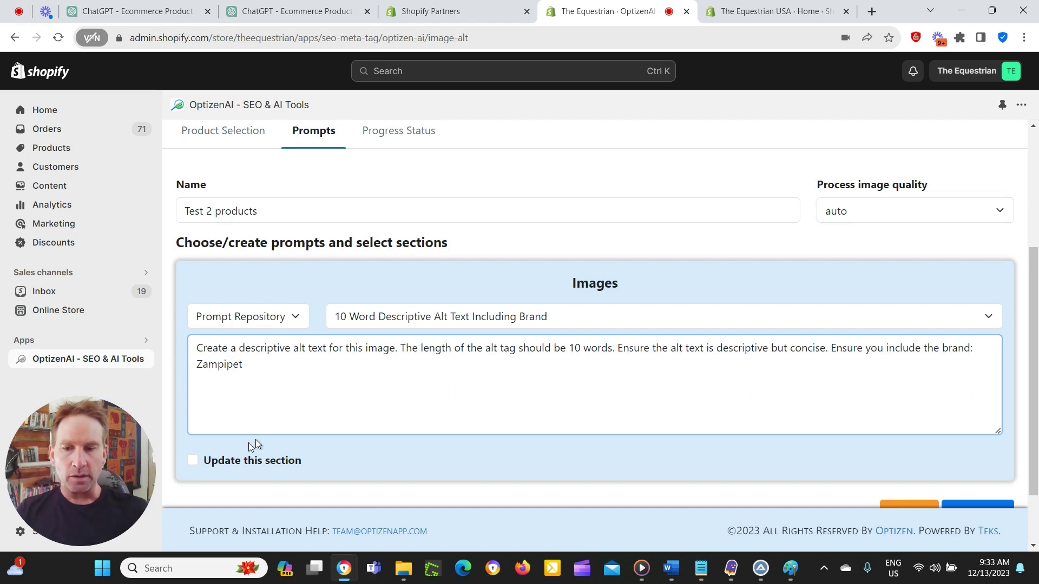
left_click(247, 462)
Proceed with the Test 2 products alt-text job and confirm starting it
scroll(636, 405, "down", 2)
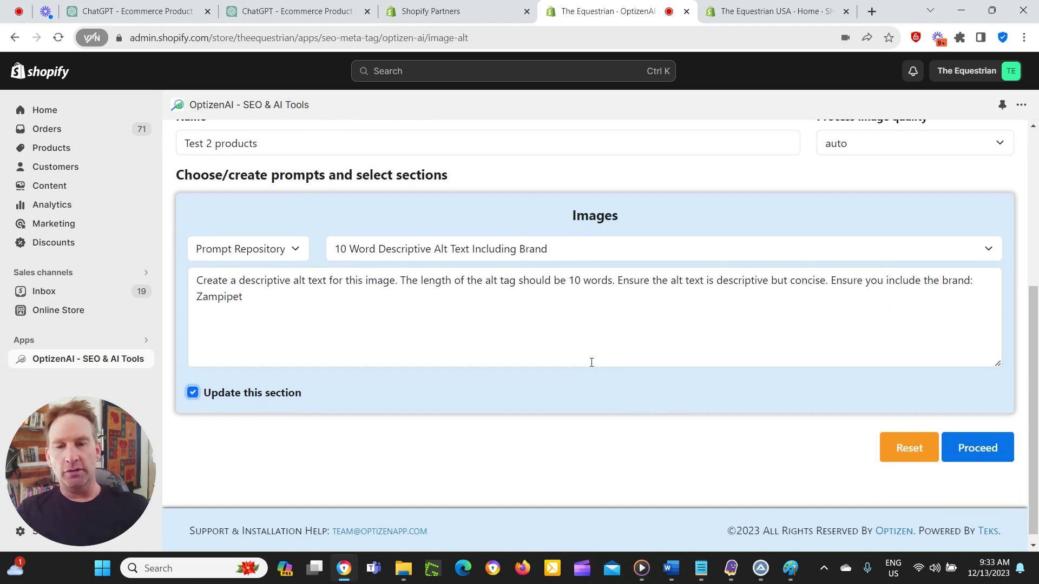
scroll(591, 363, "up", 2)
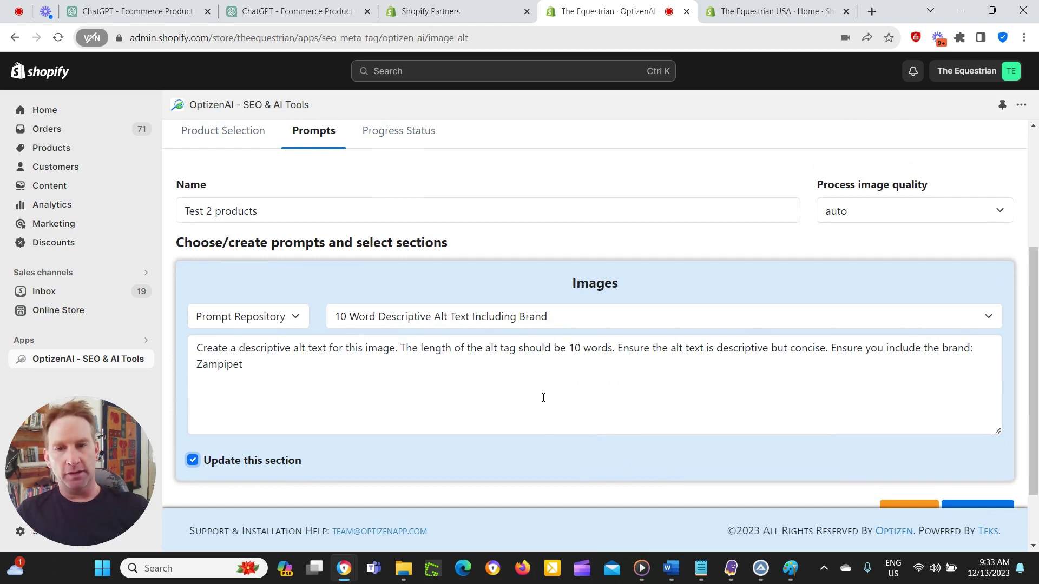
scroll(554, 389, "down", 2)
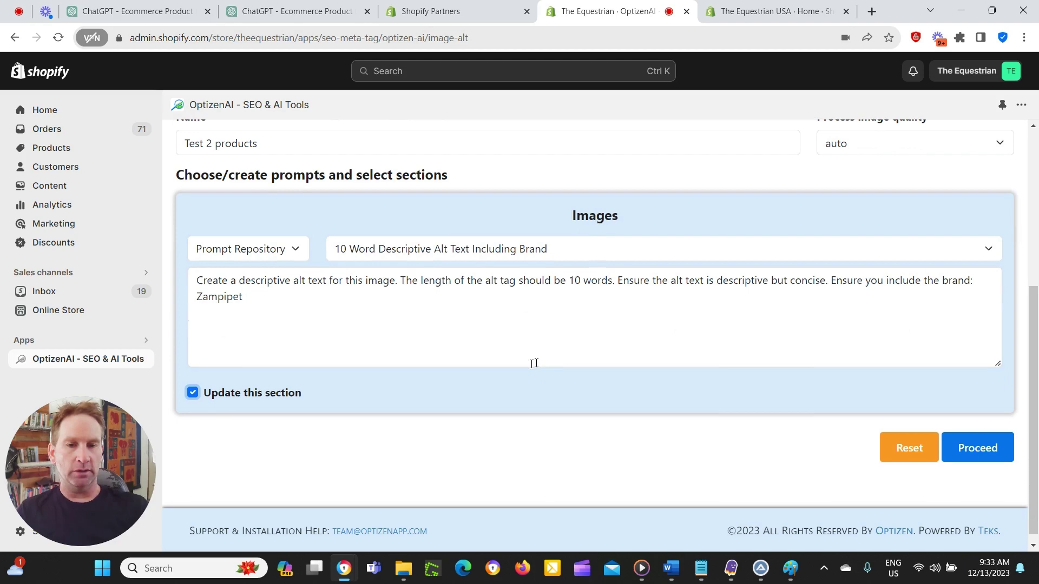
left_click(958, 455)
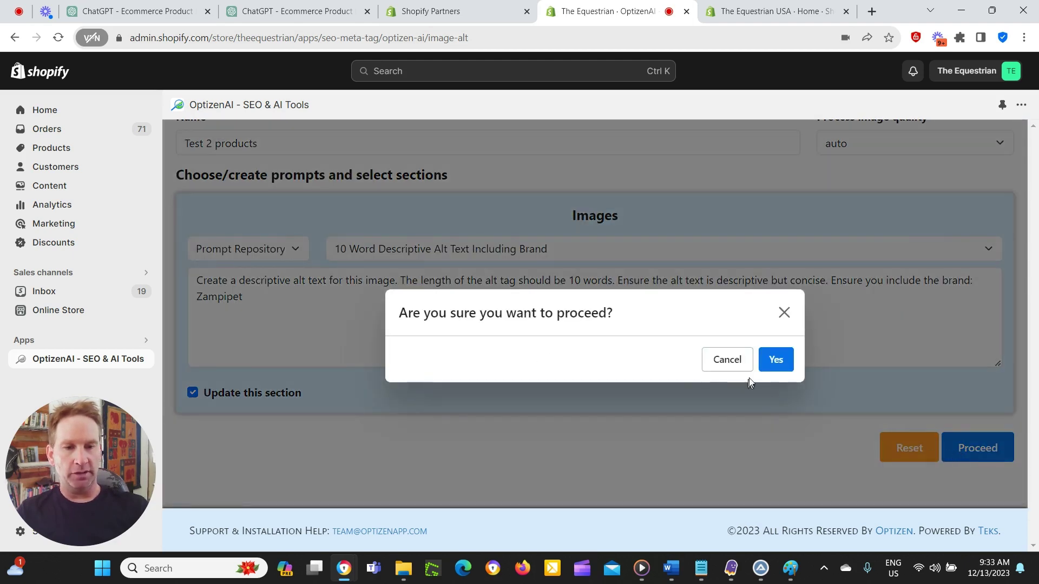
left_click(776, 360)
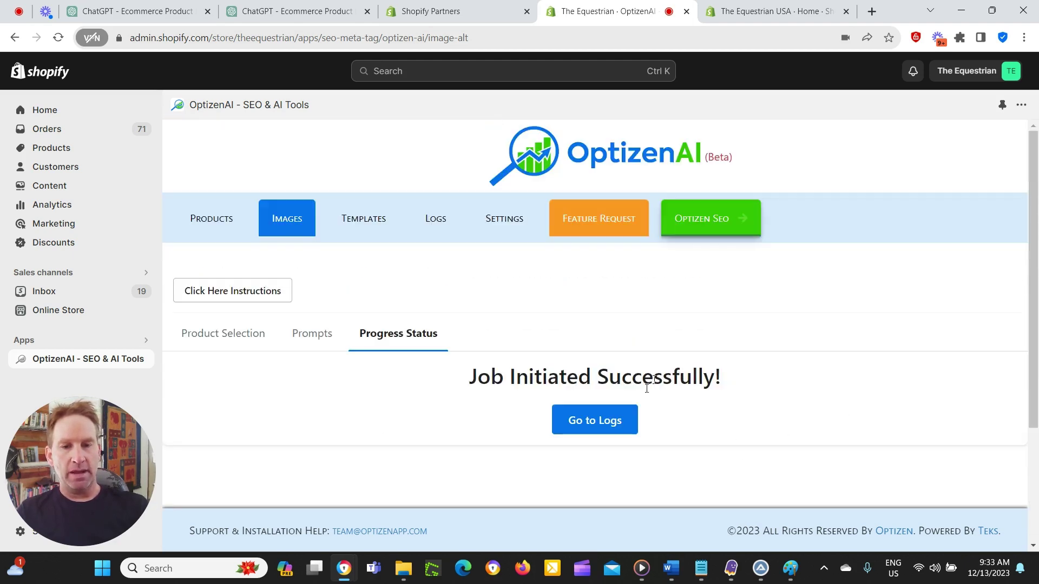
Open the Test 2 products log details, showing 0 records processed
left_click(607, 421)
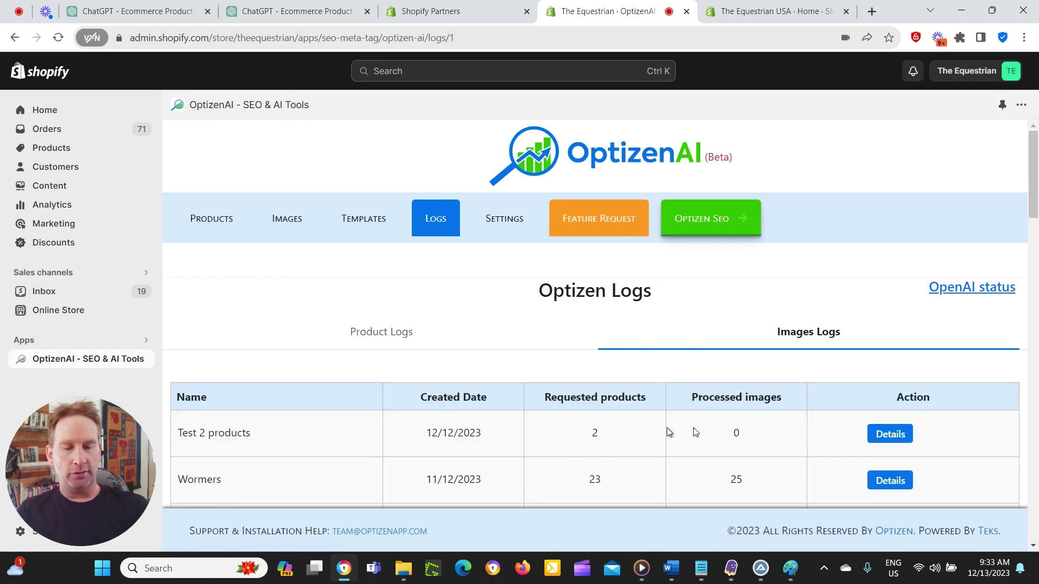
left_click(890, 435)
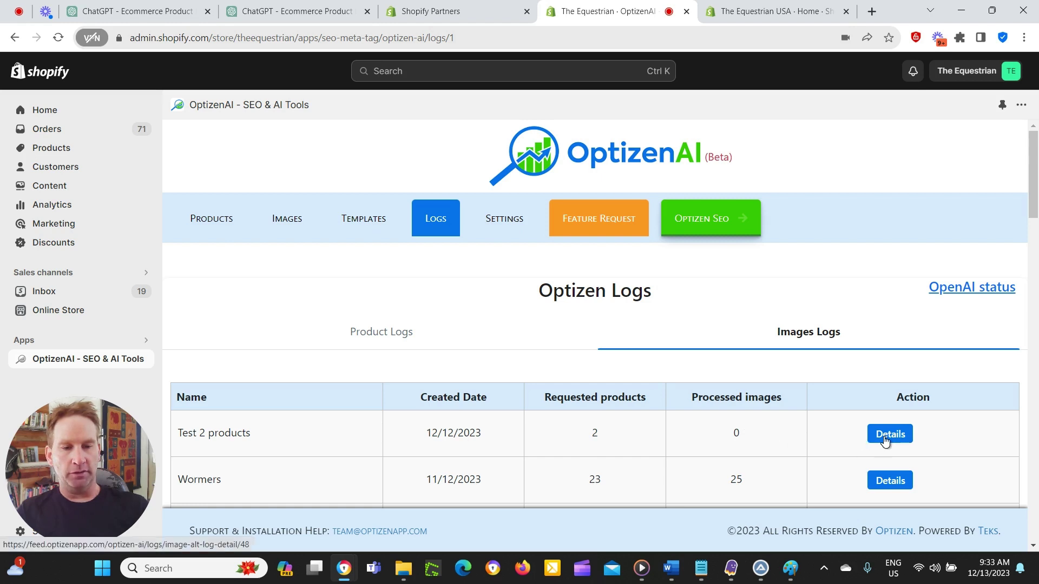
scroll(865, 395, "down", 2)
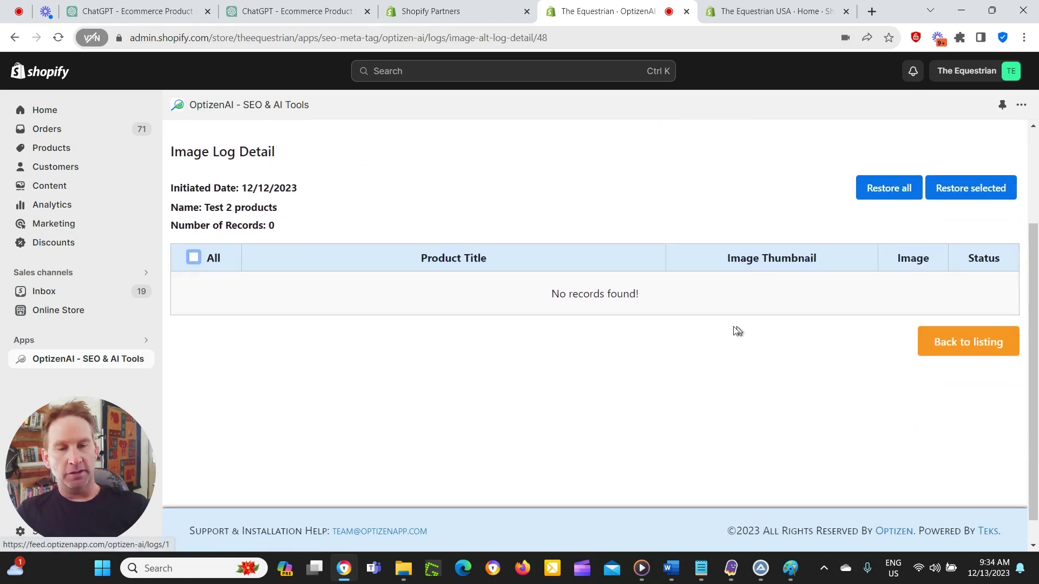
scroll(720, 341, "up", 2)
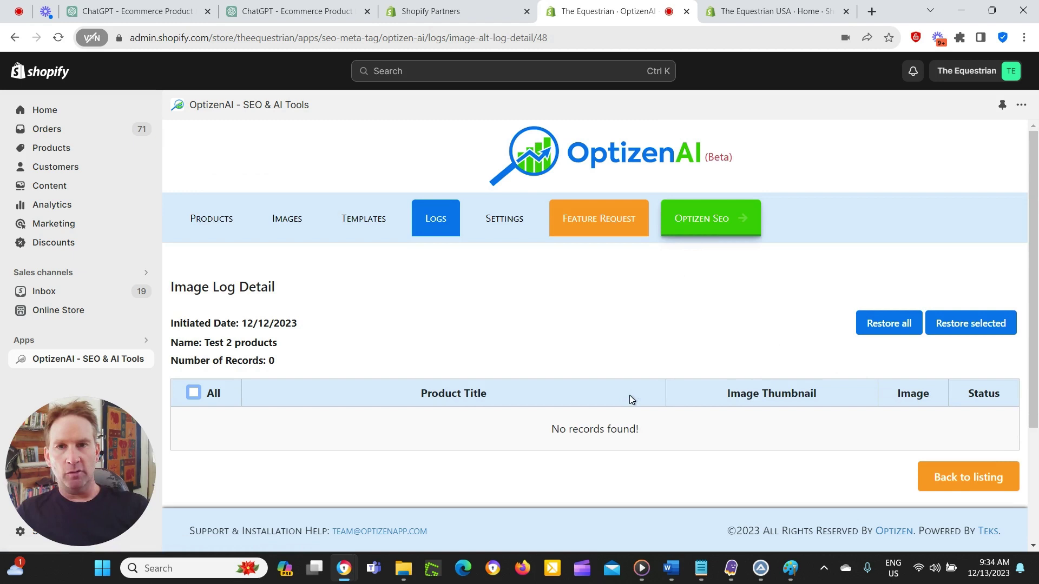
In the alt-text optimization GPT, attach the mountain-biker photo and the cartoon animal-head image
left_click(285, 12)
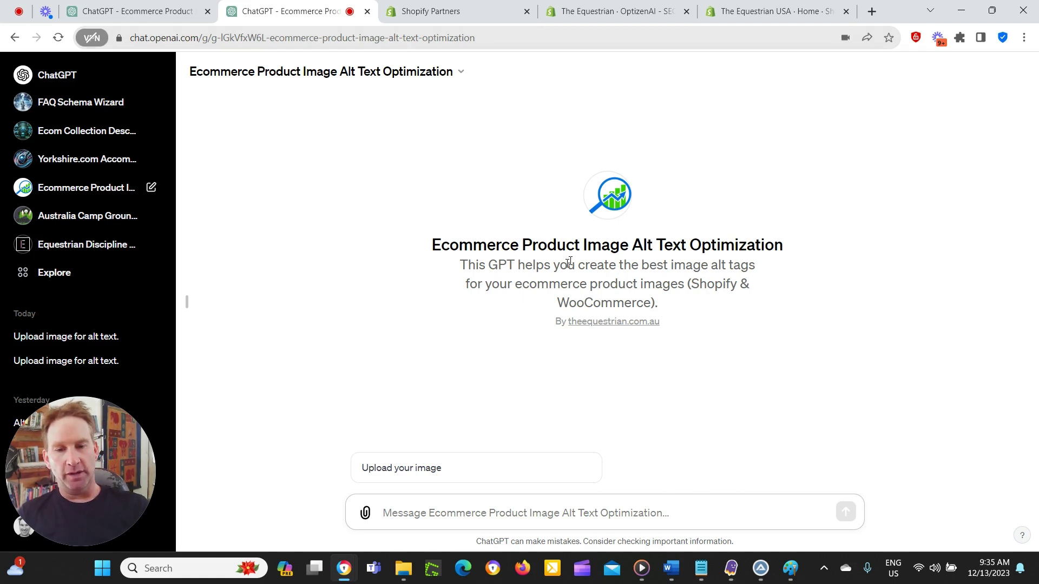
left_click(410, 473)
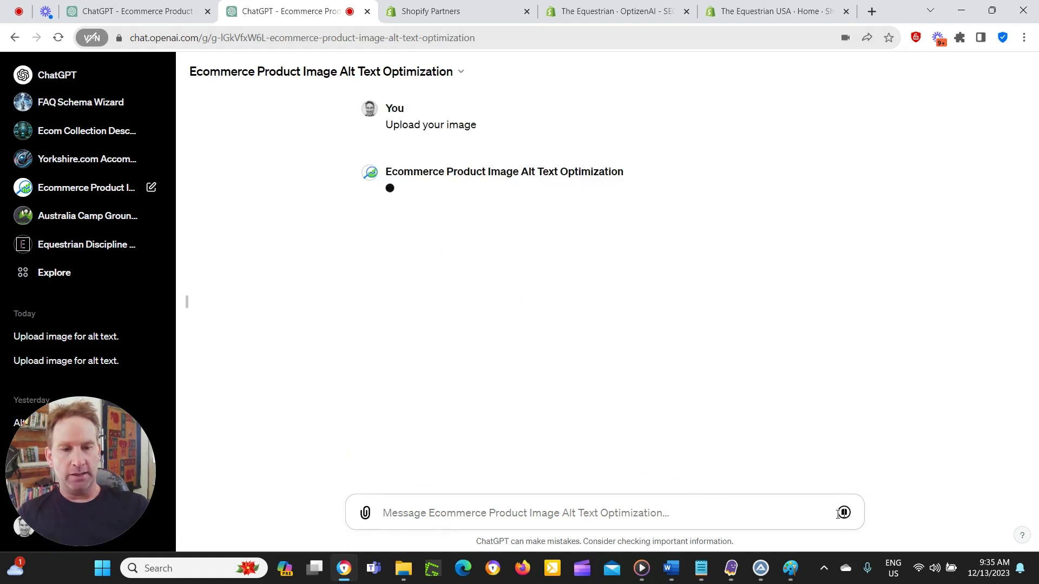
left_click(365, 515)
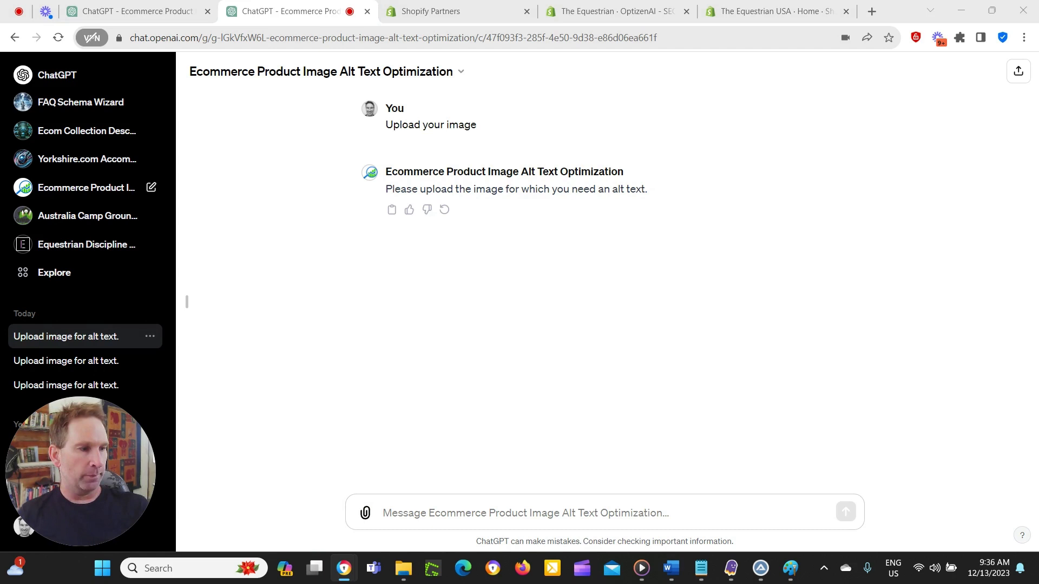
key("Return")
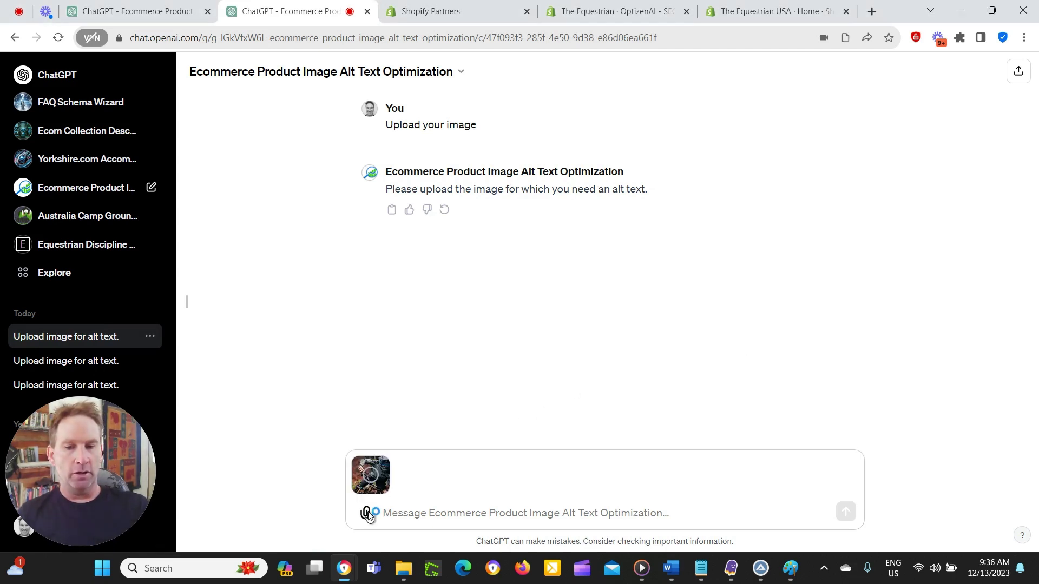
left_click(368, 515)
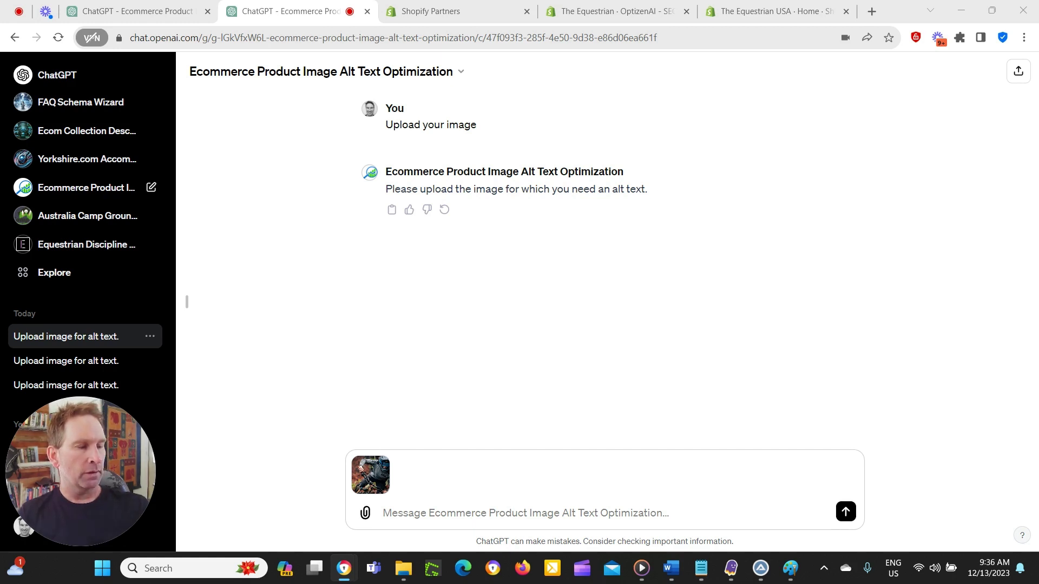
left_click_drag(1038, 324, 489, 401)
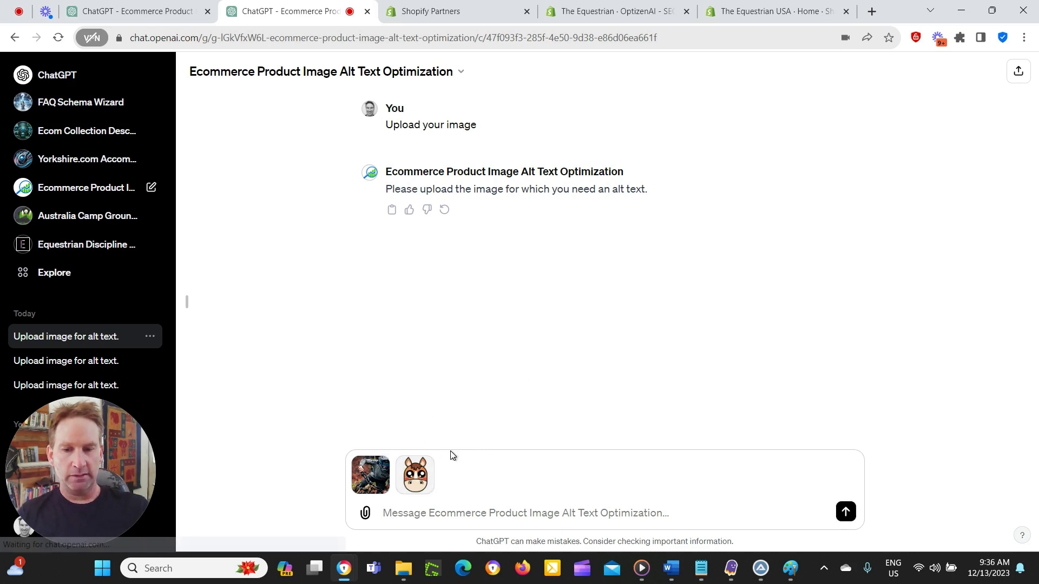
Send both images and get alt texts for the mountain biker and cartoon horse head
left_click(844, 513)
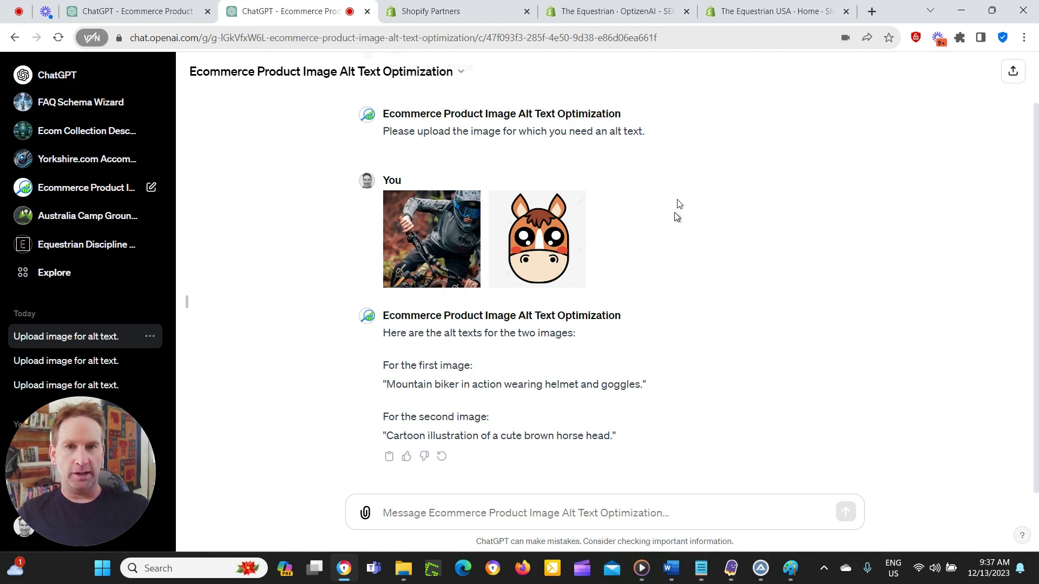
Return to Images Logs and open the Test 2 products details listing Zamipet image statuses
left_click(618, 12)
scroll(617, 305, "down", 3)
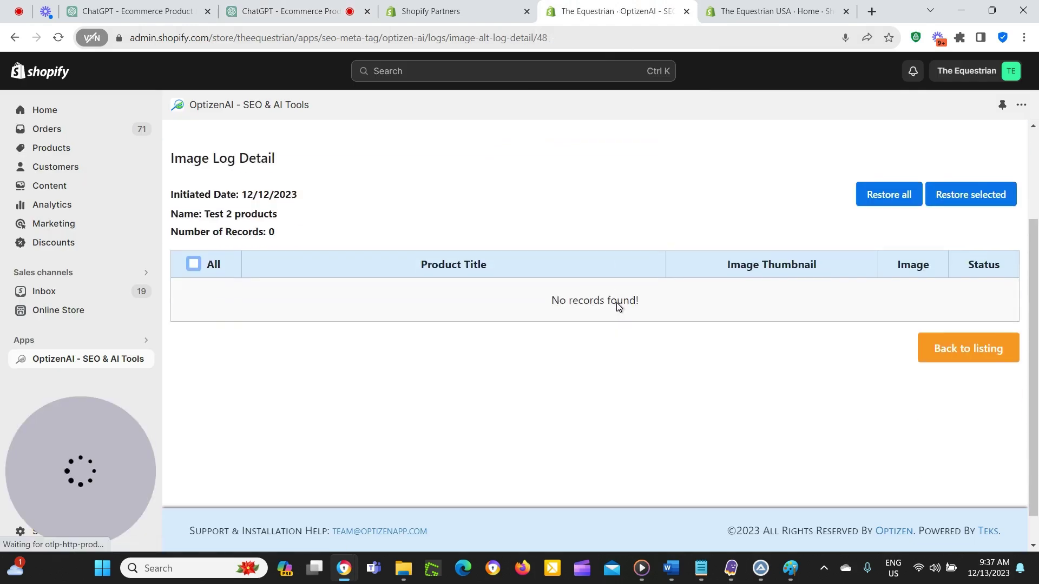
left_click(968, 344)
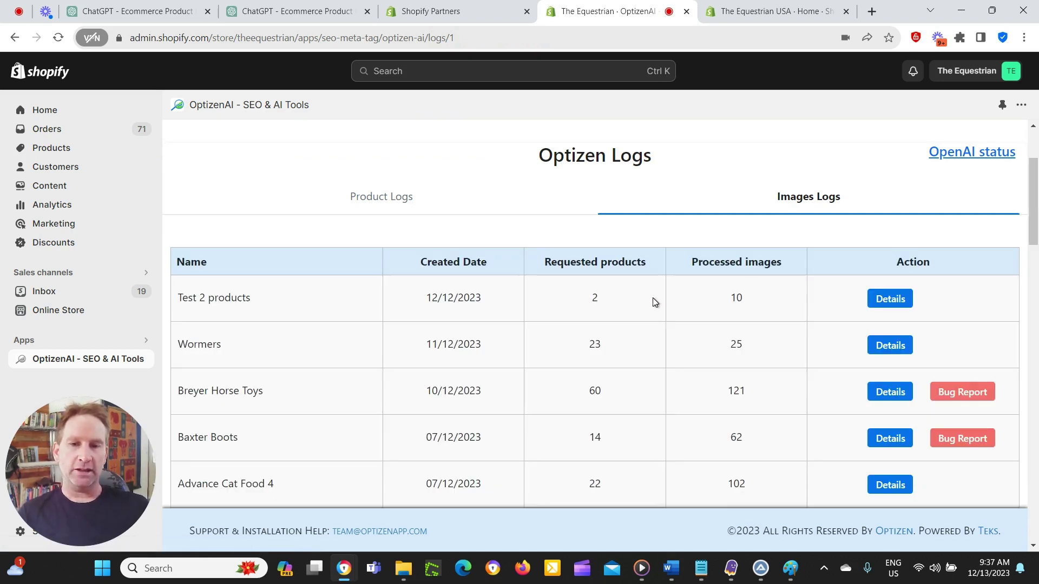
left_click(891, 301)
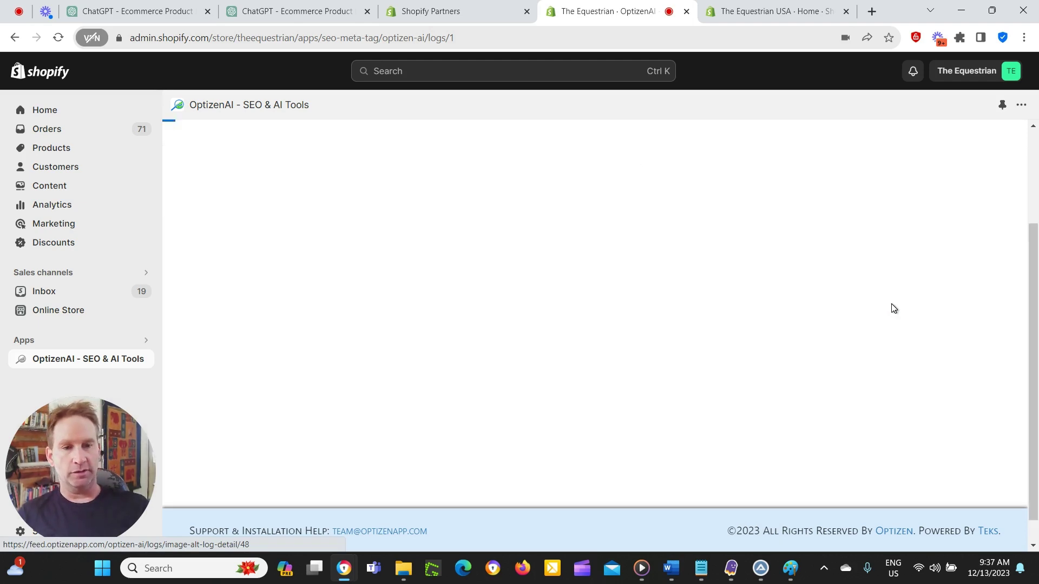
scroll(791, 321, "down", 4)
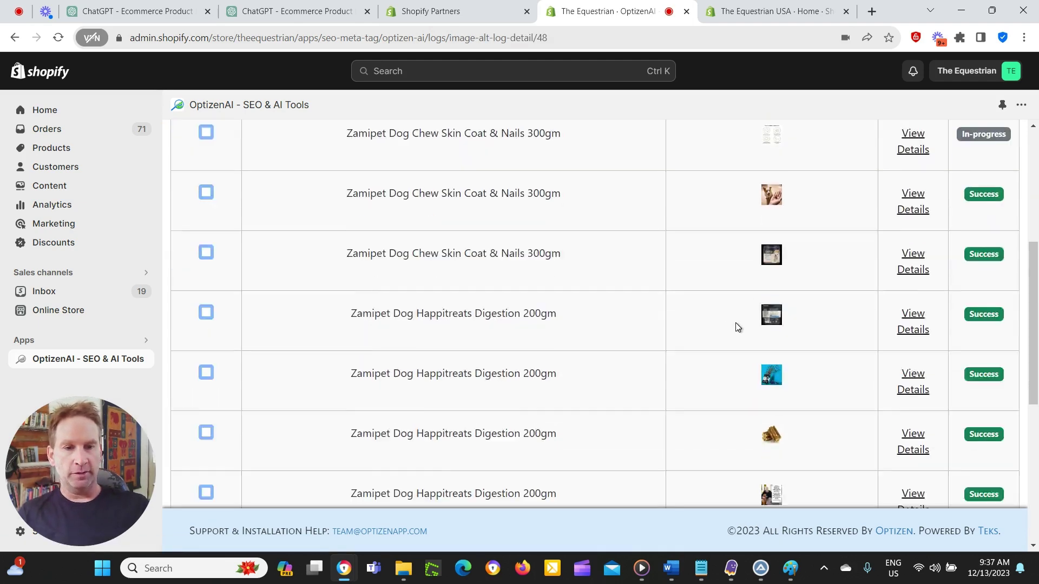
scroll(877, 433, "down", 6)
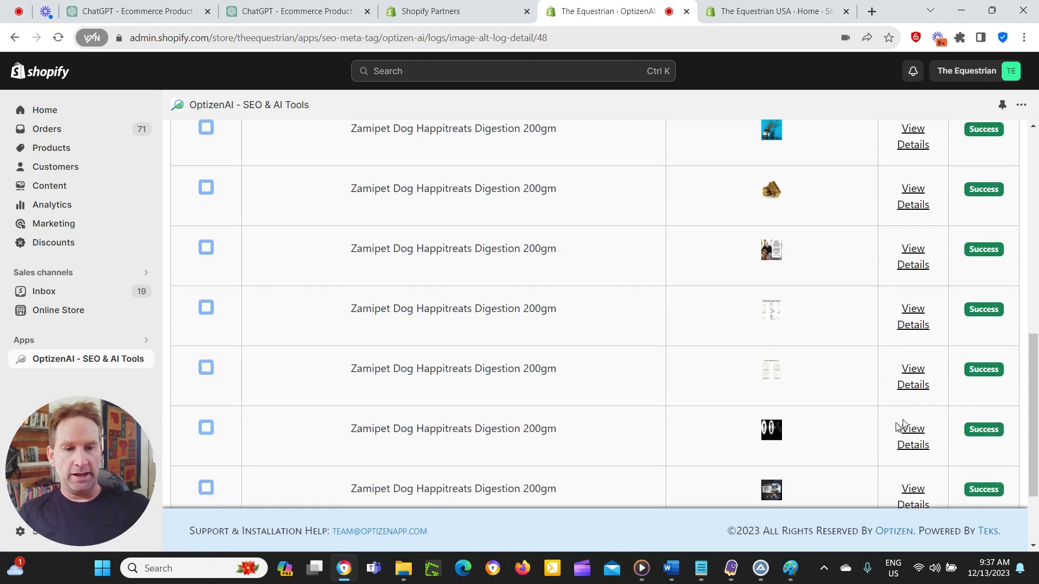
scroll(901, 324, "up", 3)
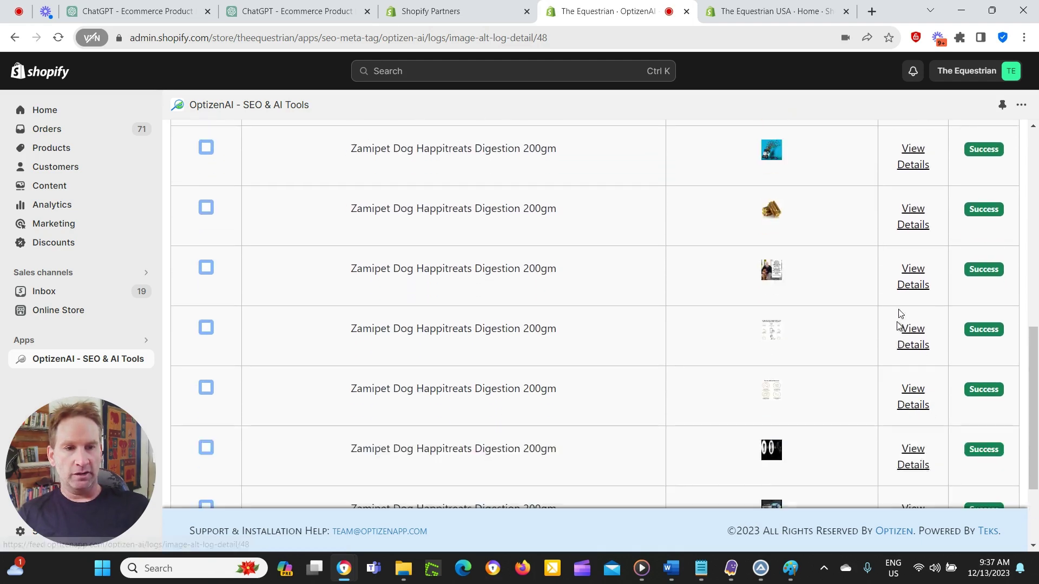
Compare the old and new alt text of the first Zamipet Digestion image
left_click(919, 165)
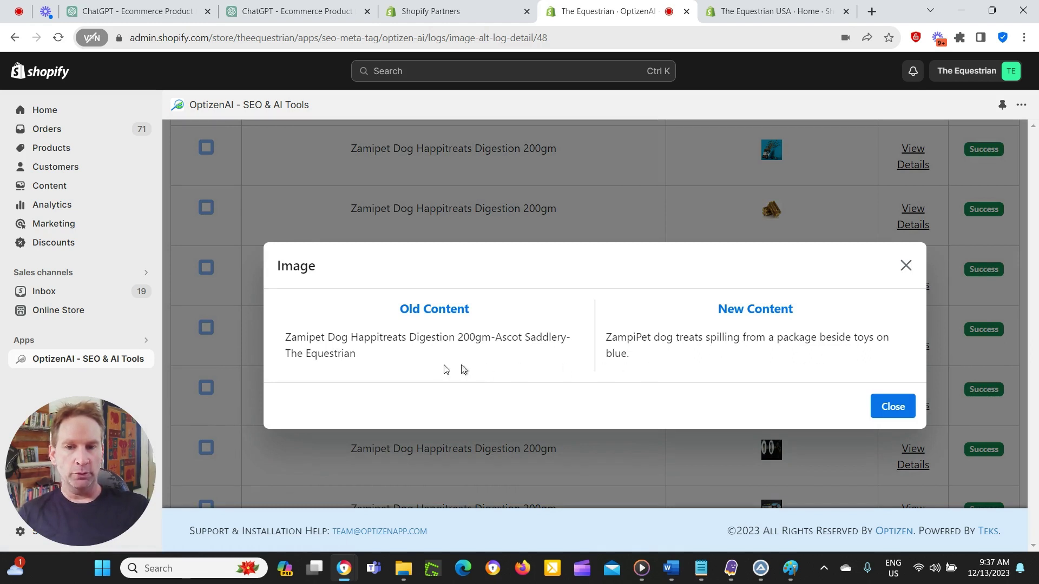
left_click_drag(292, 339, 379, 355)
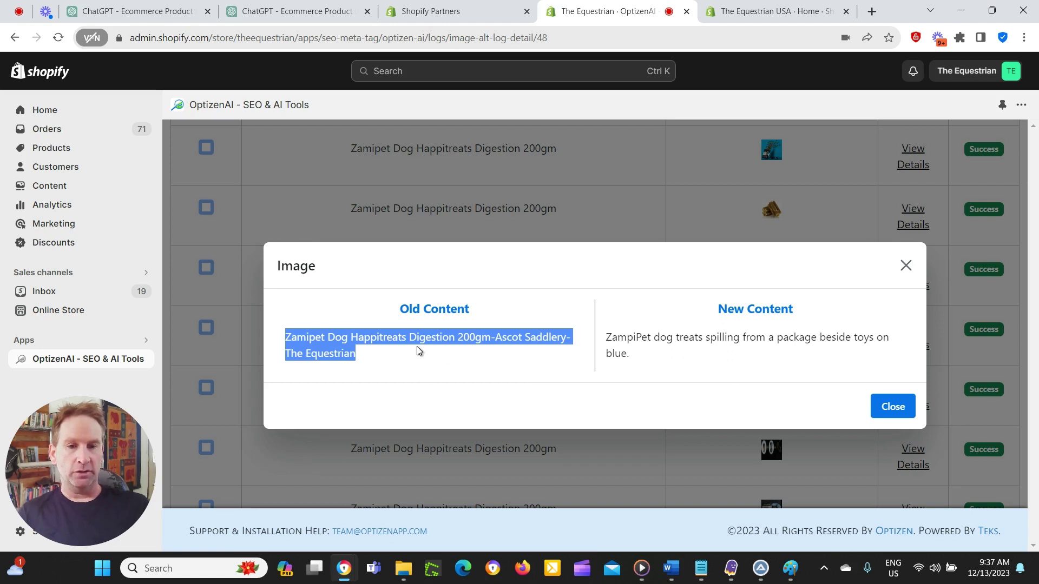
left_click(492, 358)
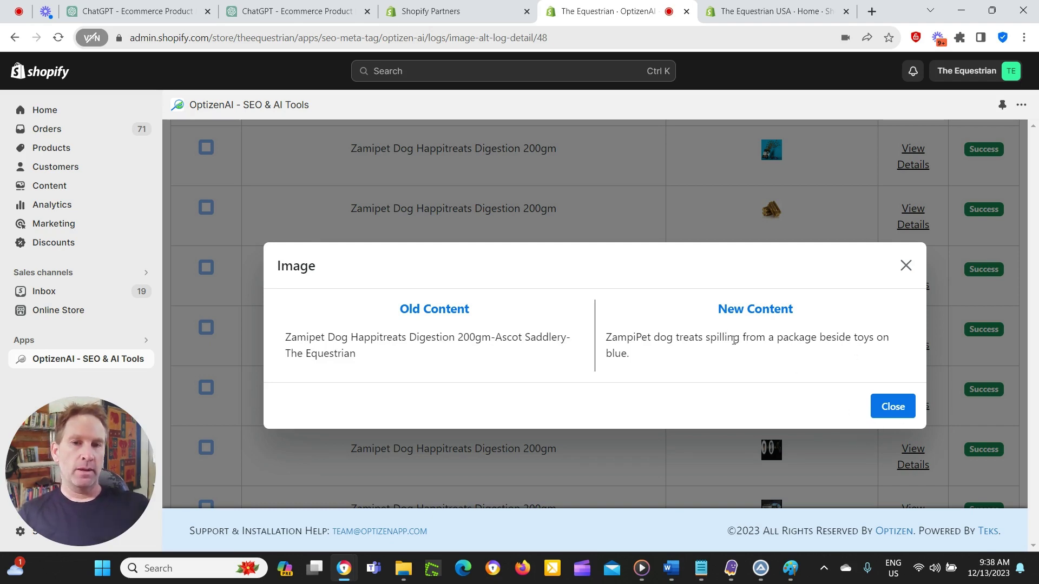
left_click(890, 407)
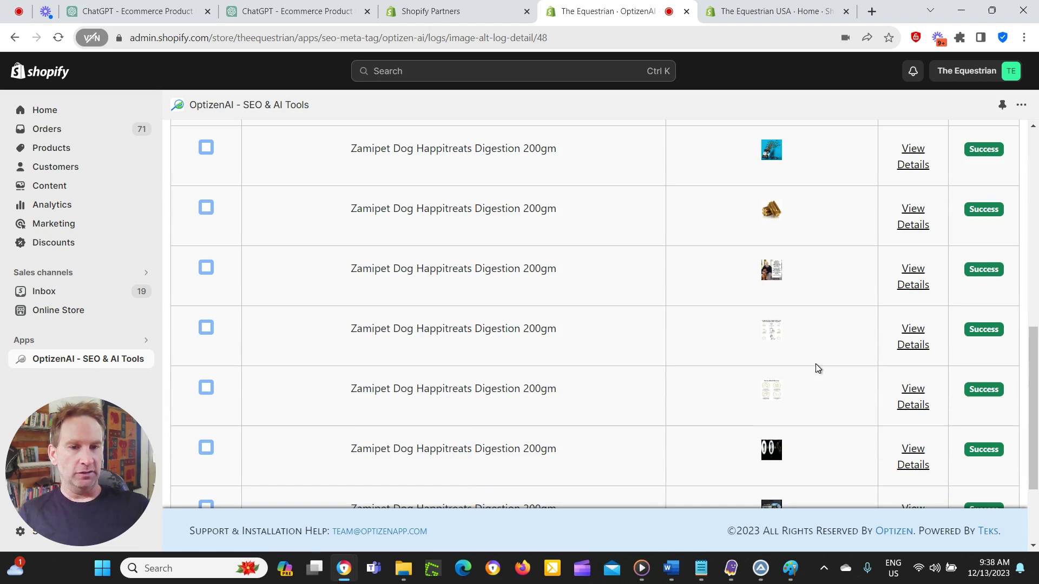
Check old versus new alt text for two more images, then bring up Screenshot_341 in Paint
left_click(901, 223)
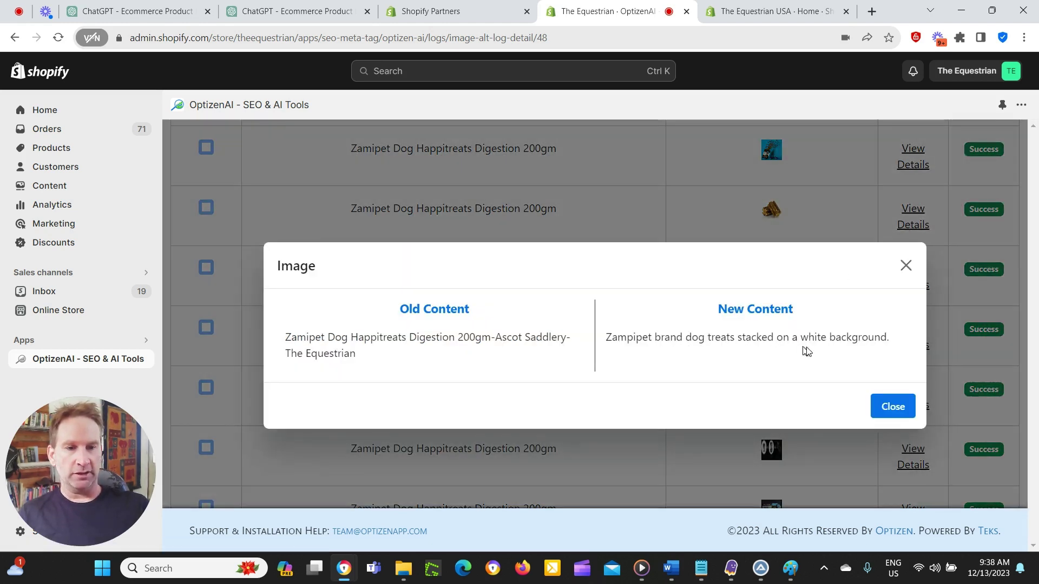
left_click(906, 265)
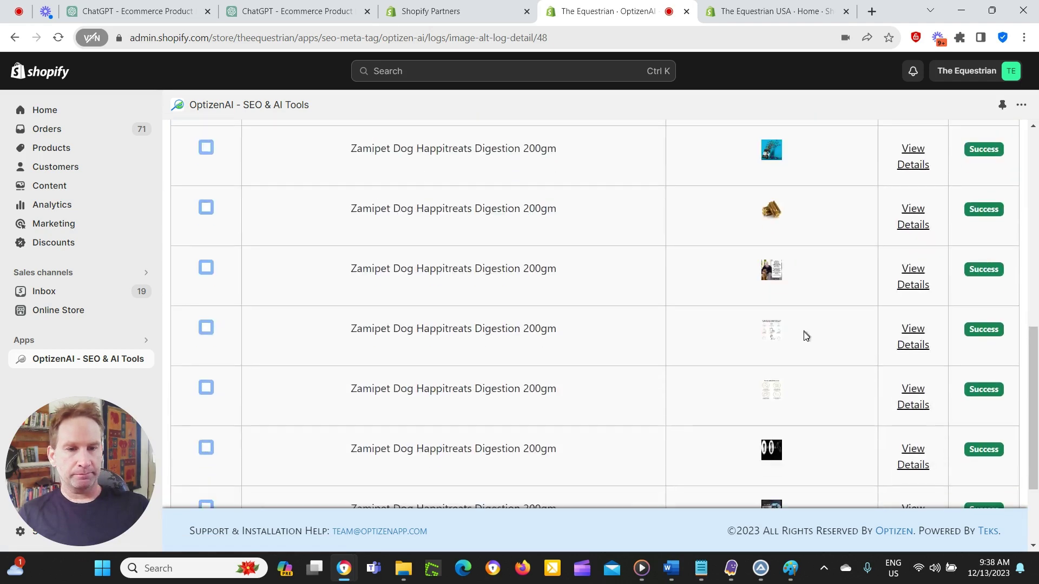
scroll(805, 335, "down", 3)
left_click(911, 329)
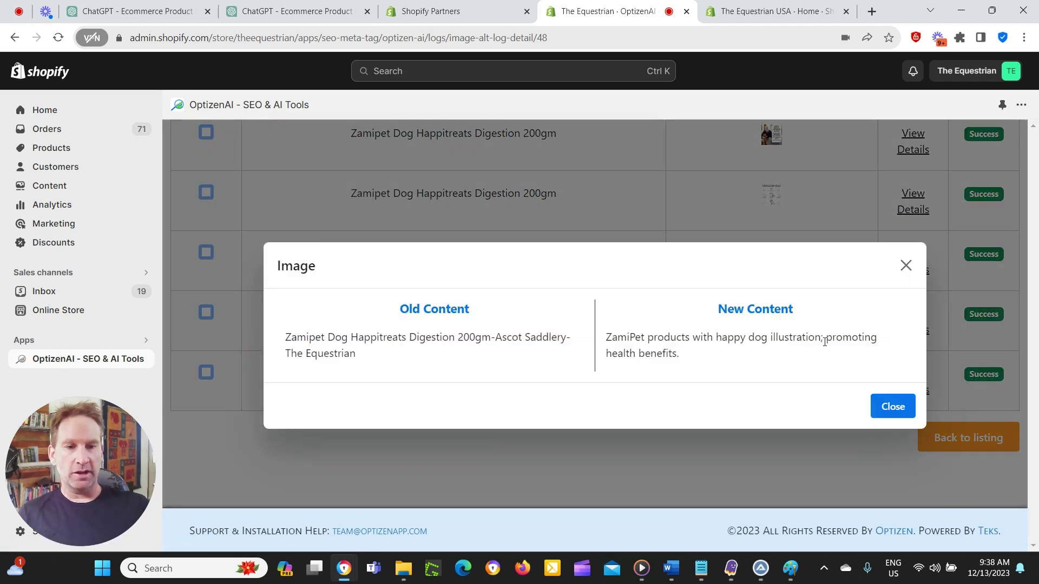
left_click(907, 266)
scroll(683, 346, "up", 10)
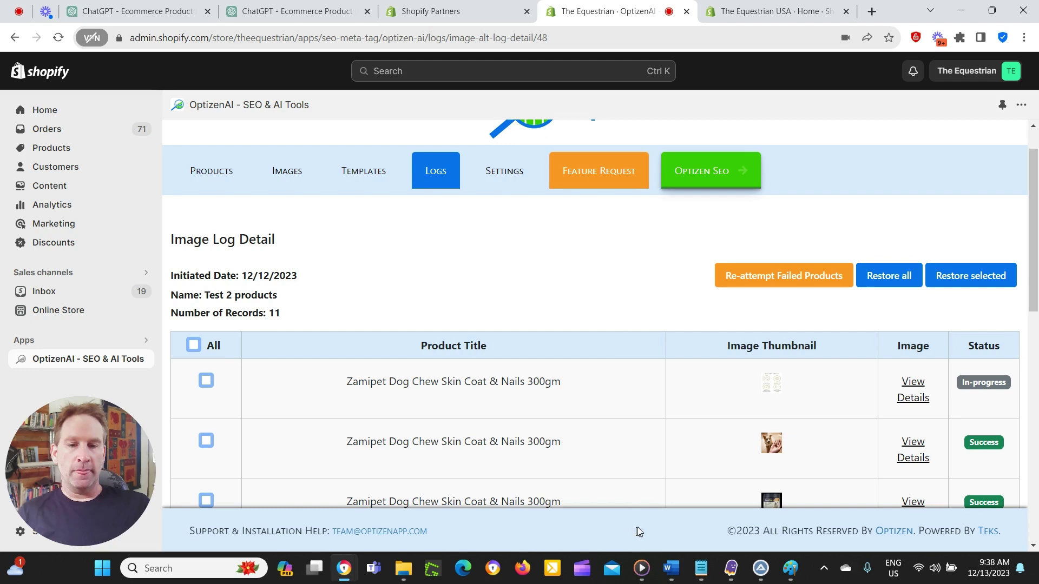
left_click(791, 568)
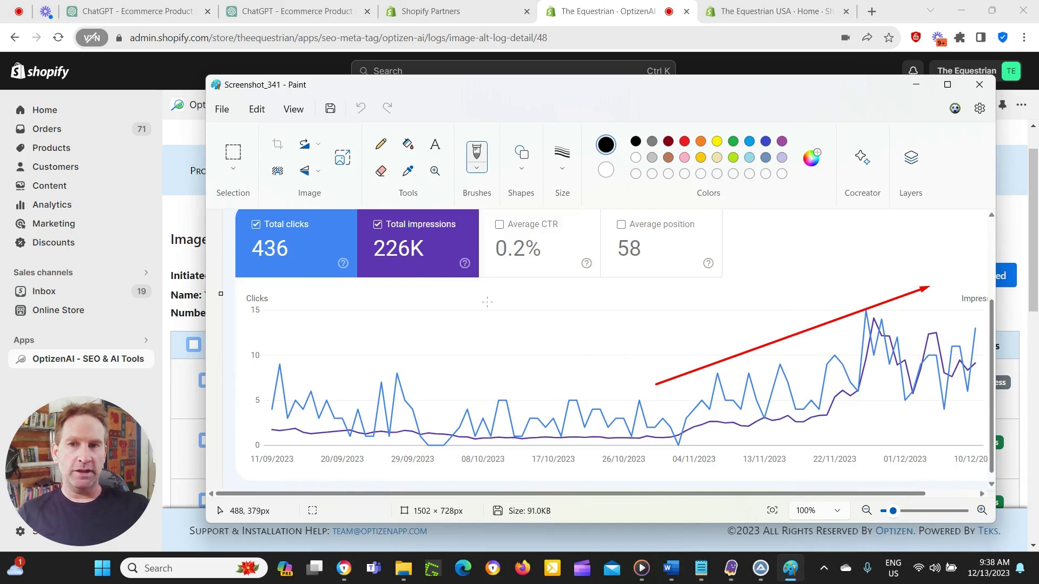
Review ChatGPT's two alt texts, then return to the 11-record Test 2 products image log
left_click(312, 13)
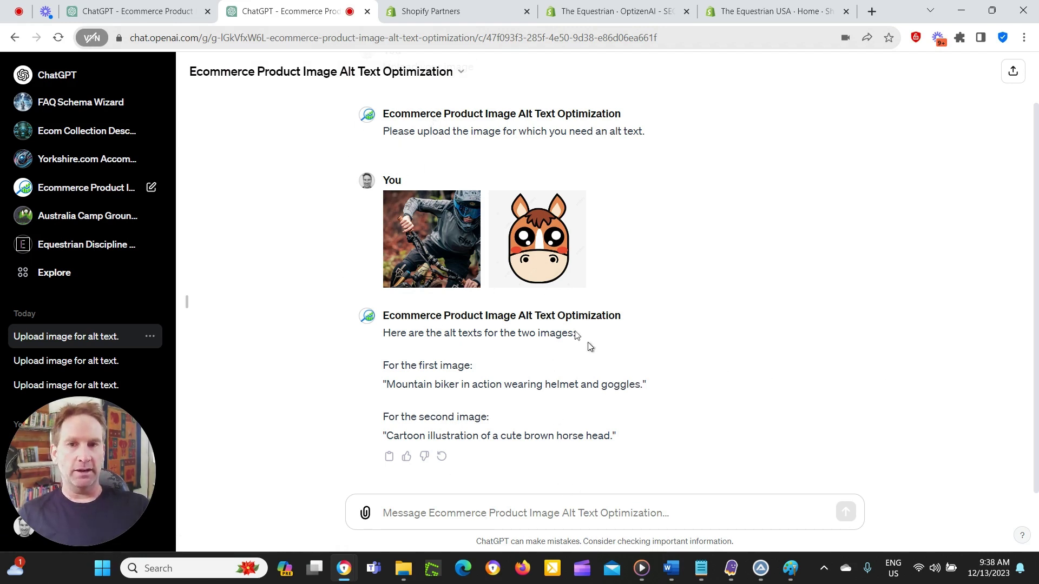
left_click(621, 16)
scroll(696, 322, "down", 3)
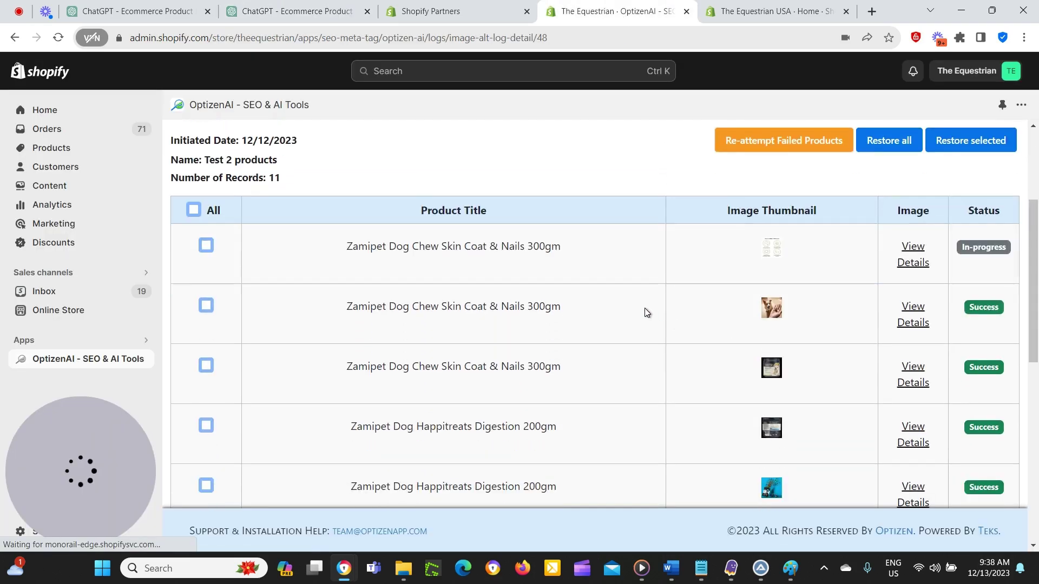
scroll(647, 311, "up", 3)
scroll(668, 347, "down", 3)
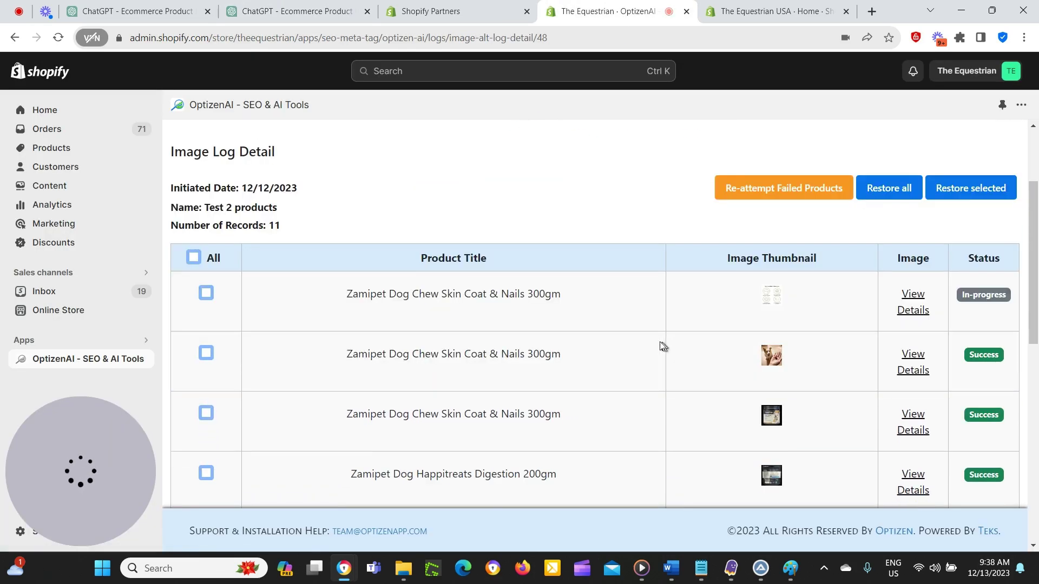